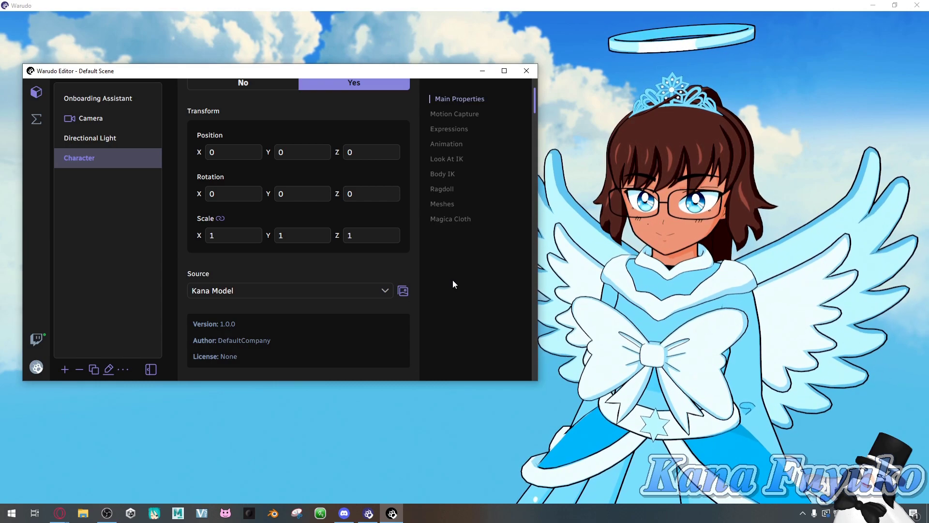
scroll(454, 284, up, 1)
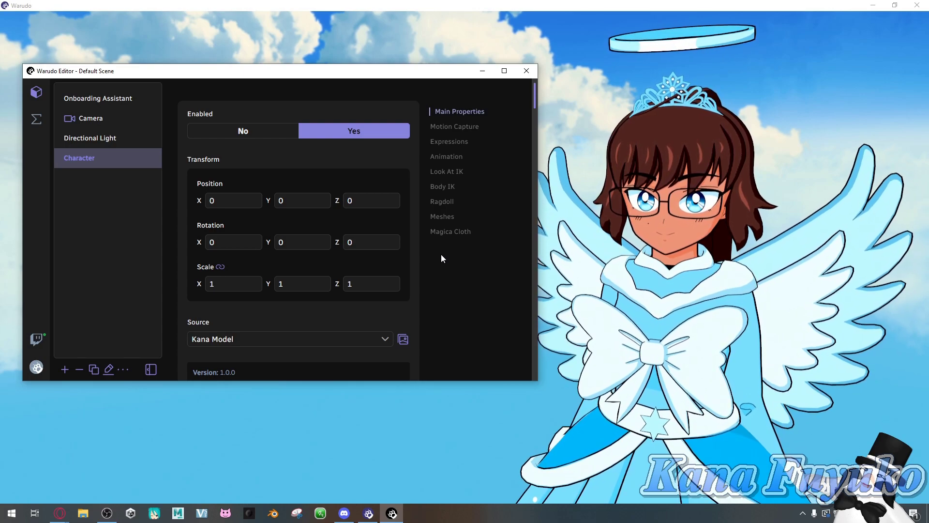
scroll(441, 255, down, 1)
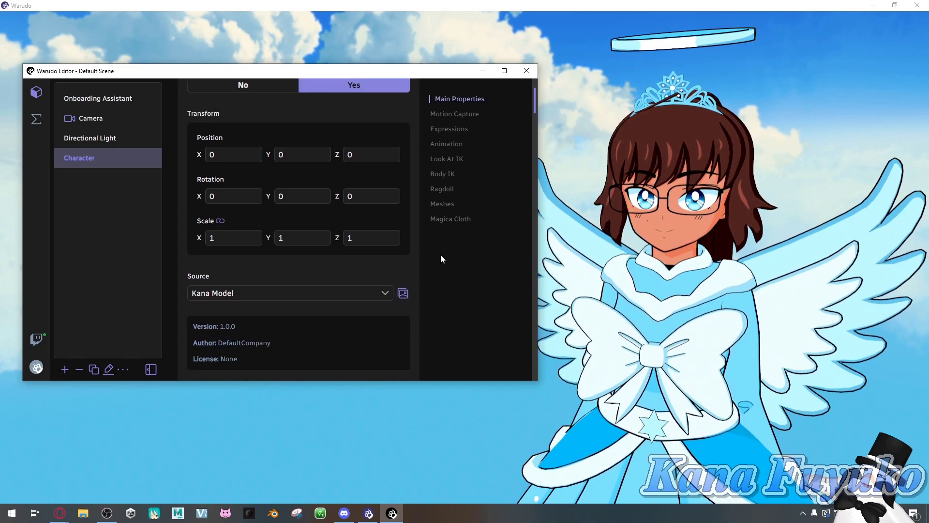
scroll(437, 265, down, 1)
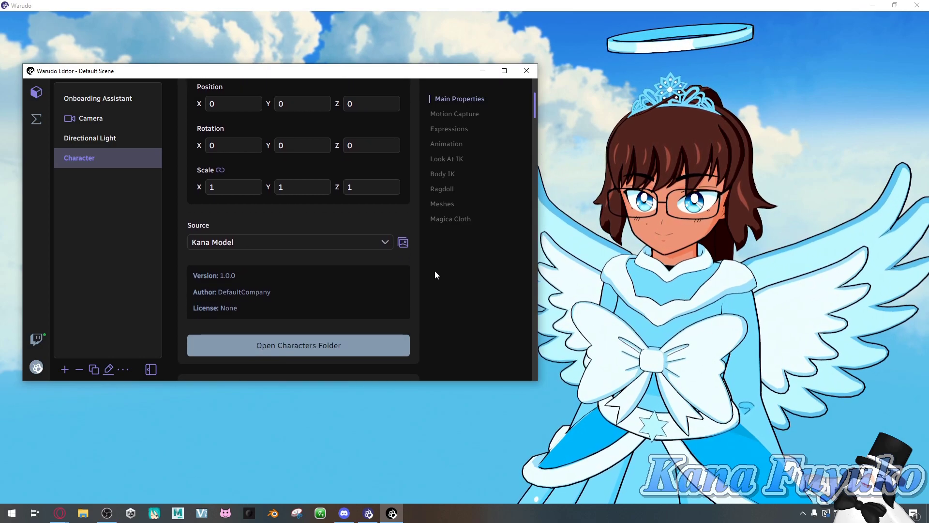
scroll(435, 275, up, 1)
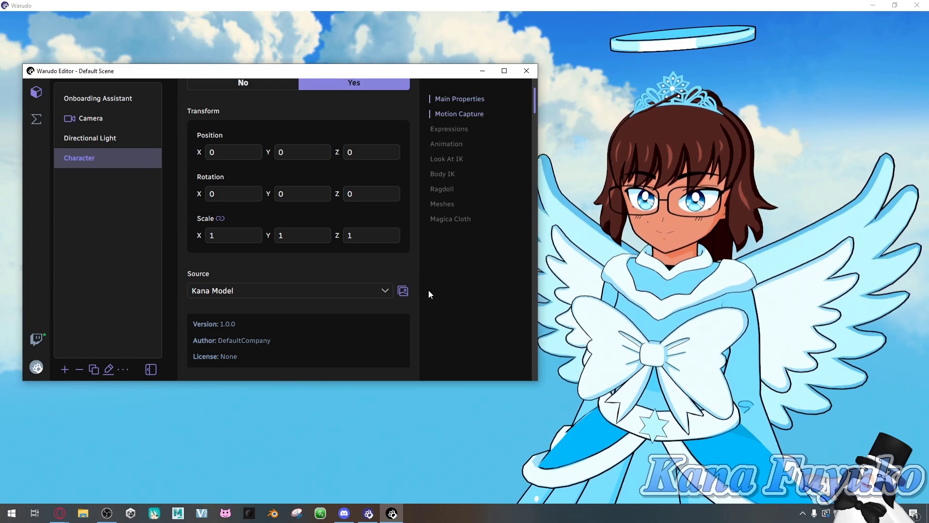
scroll(428, 290, down, 1)
scroll(453, 221, up, 1)
Start the character's motion capture setup and choose OpenSeeFace (Webcam) as the face tracking template
scroll(444, 266, down, 5)
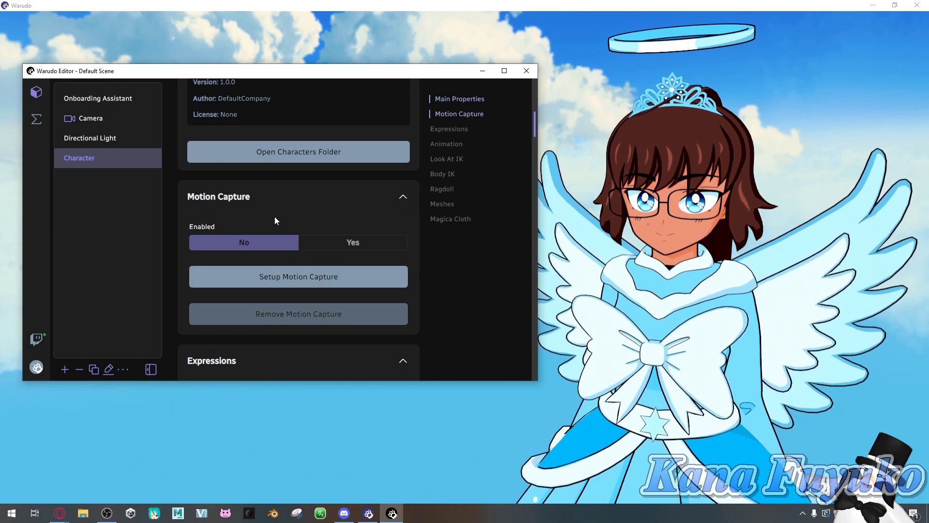
scroll(271, 242, down, 1)
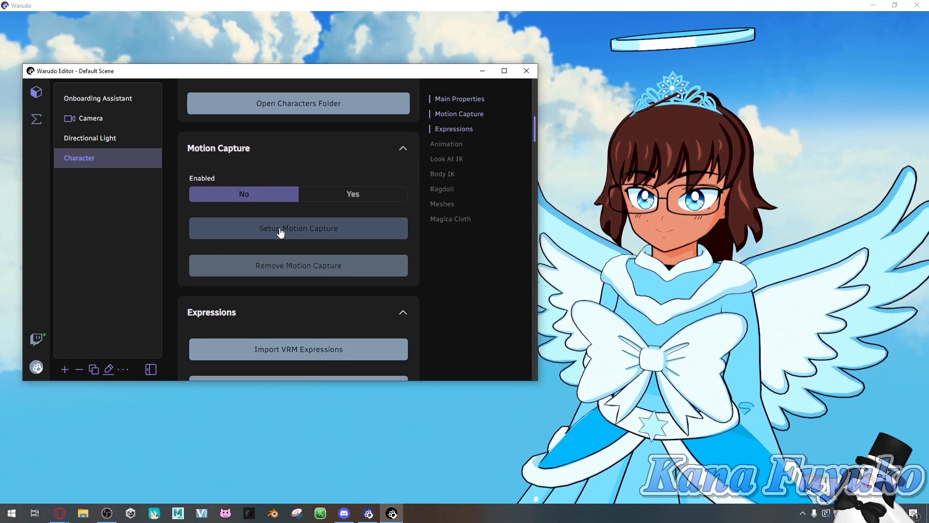
click(276, 237)
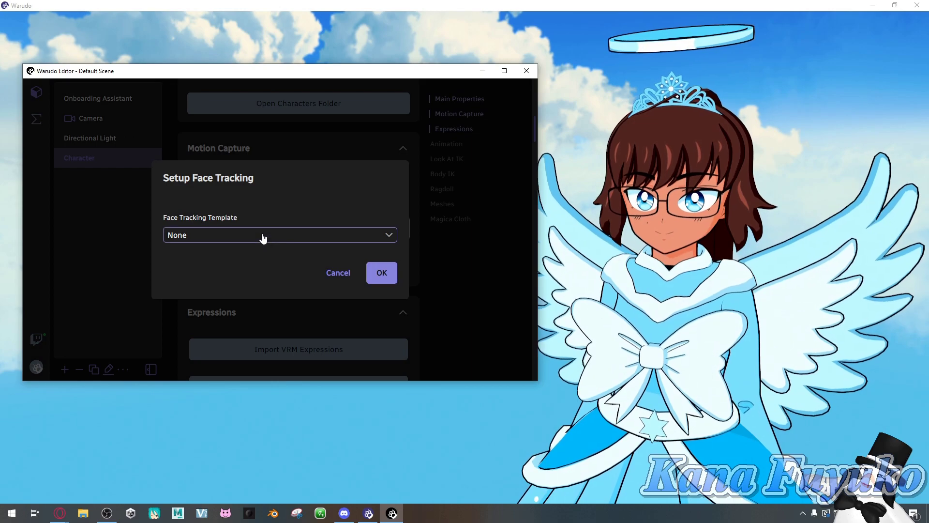
click(263, 238)
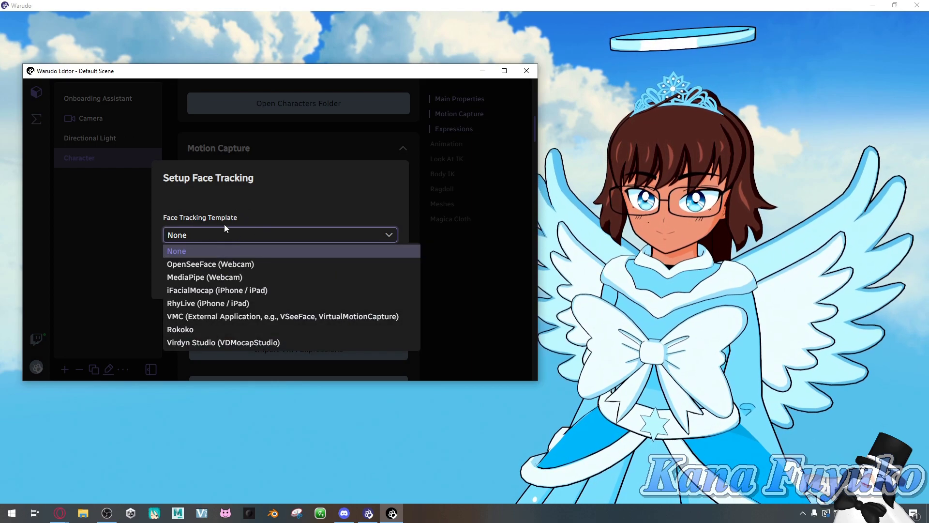
click(217, 264)
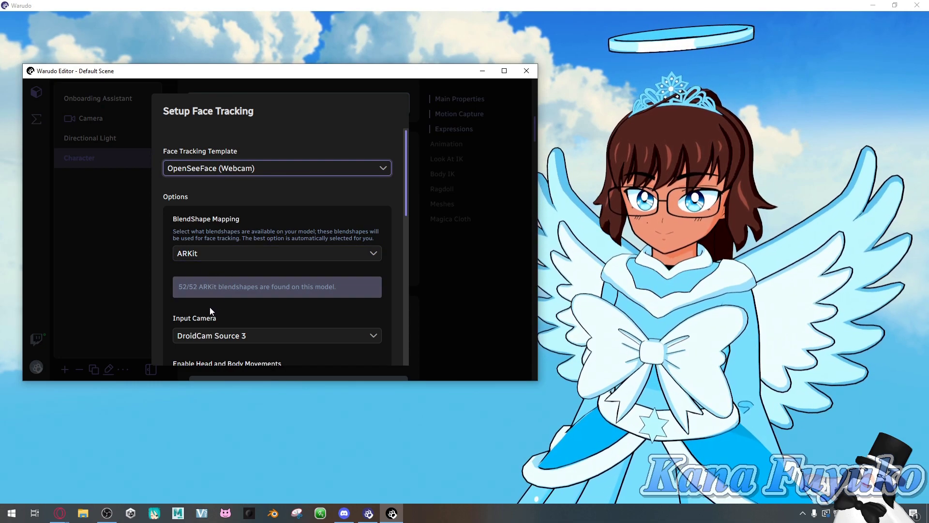
Set the face tracking BlendShape mapping to VRM
click(196, 253)
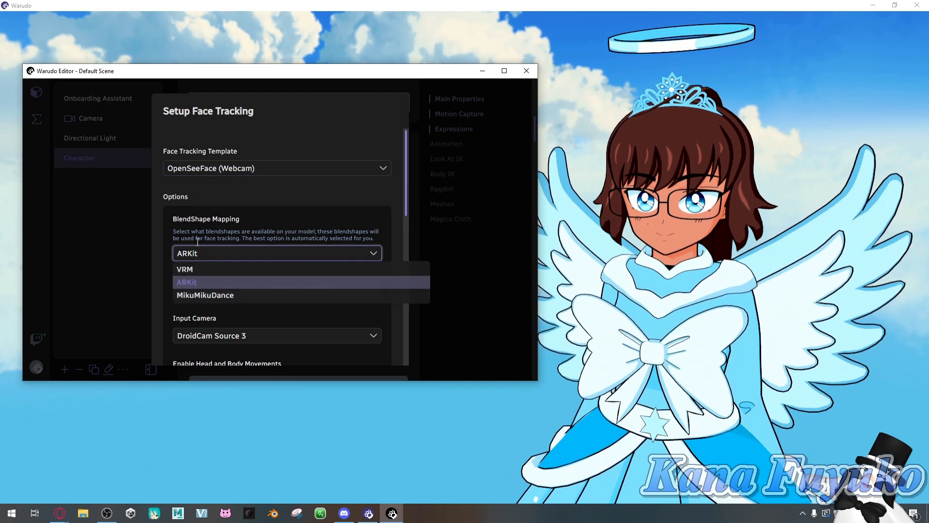
click(202, 270)
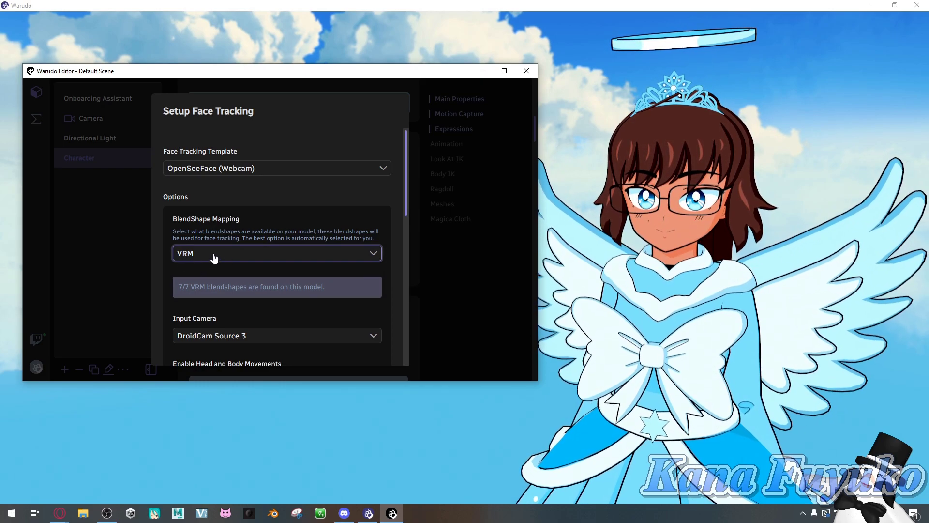
click(213, 257)
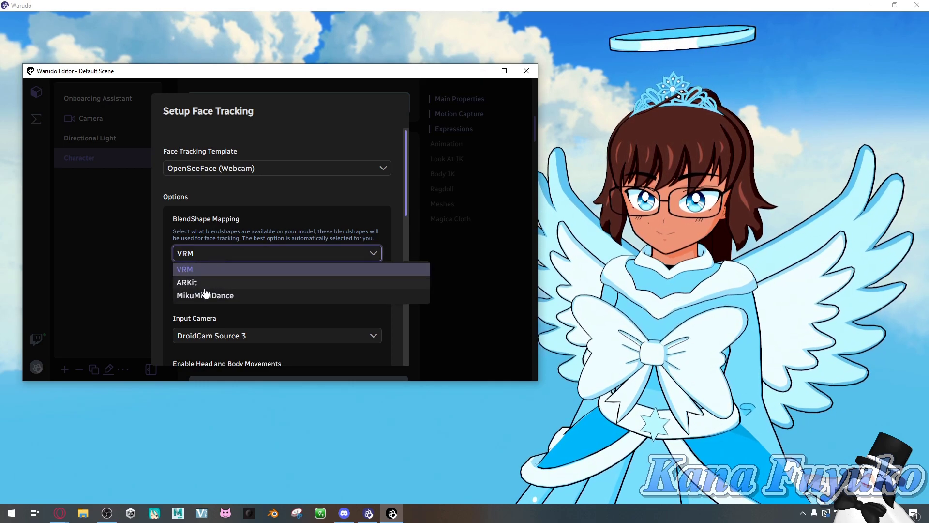
click(213, 258)
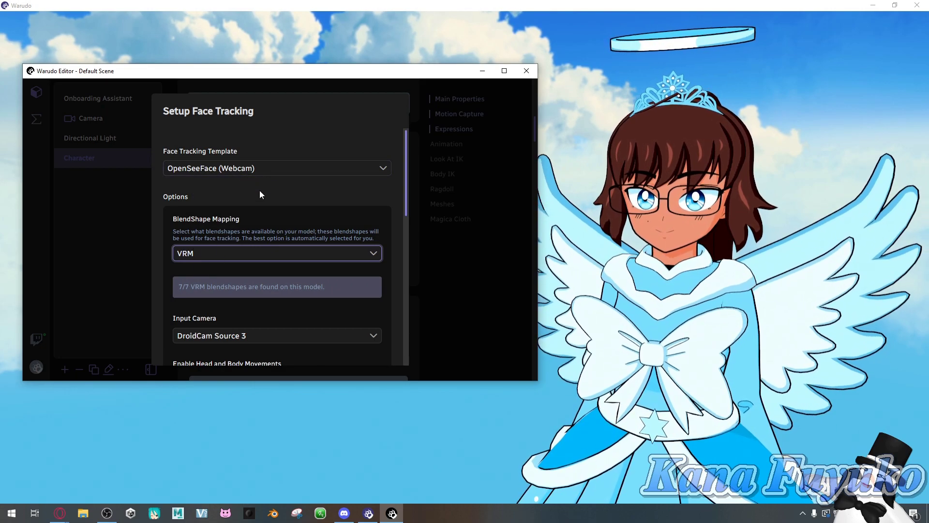
Choose Elgato Facecam as the input camera for face tracking
scroll(257, 227, down, 2)
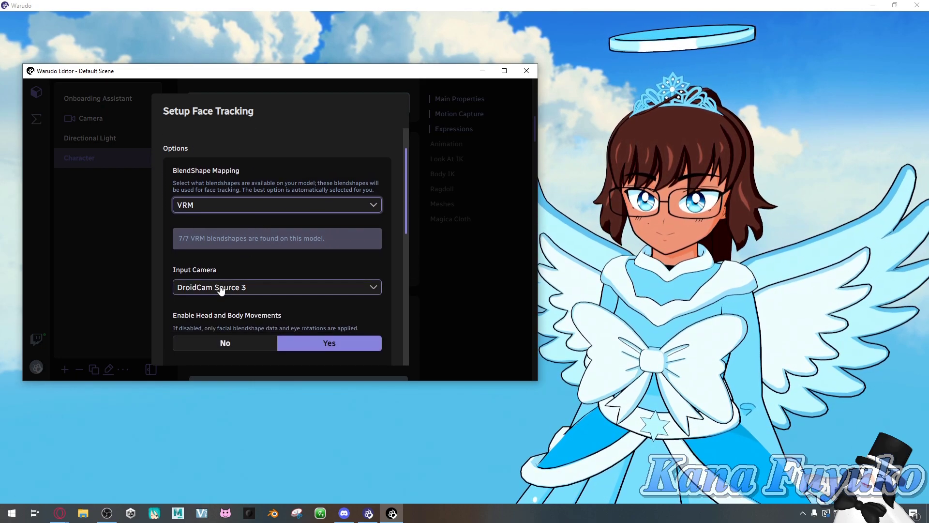
click(224, 289)
click(223, 218)
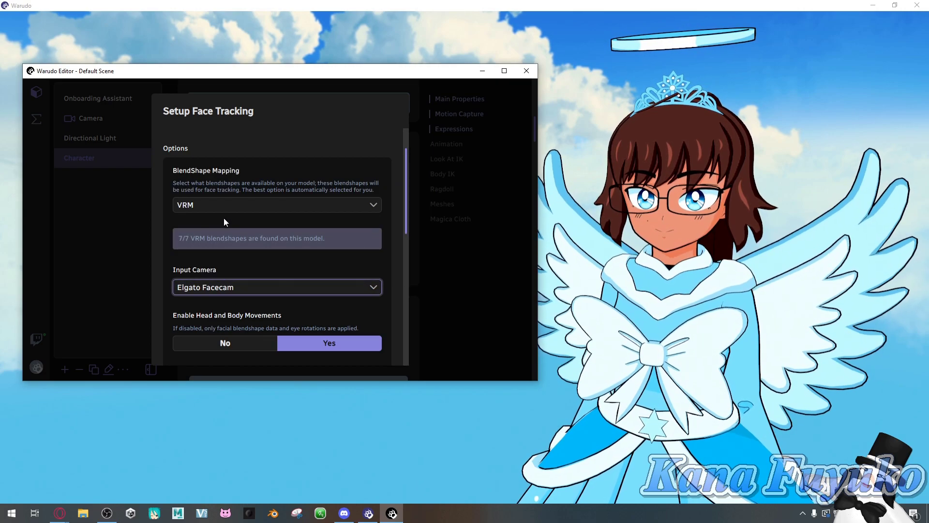
Keep head and body movements enabled and lip sync disabled, and accept the face tracking setup
scroll(256, 271, down, 4)
scroll(250, 277, down, 1)
scroll(263, 226, up, 1)
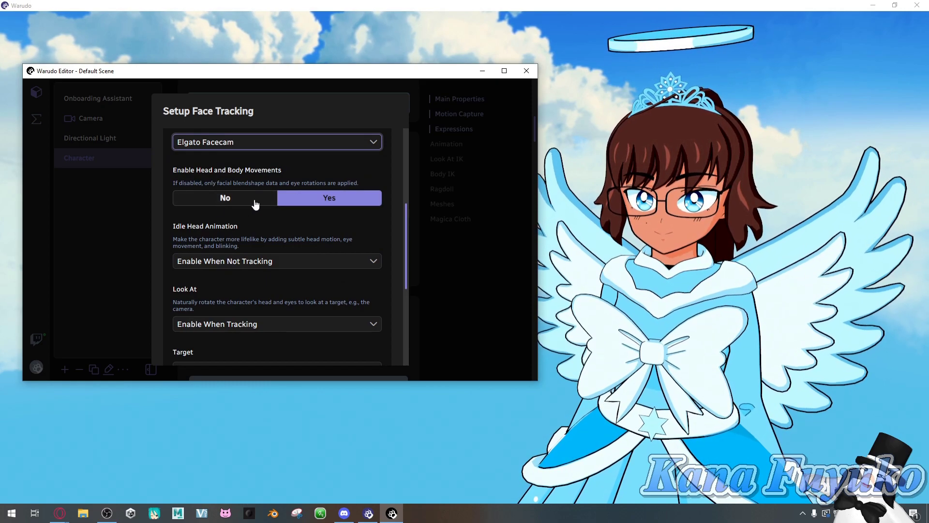
click(311, 199)
scroll(324, 241, down, 3)
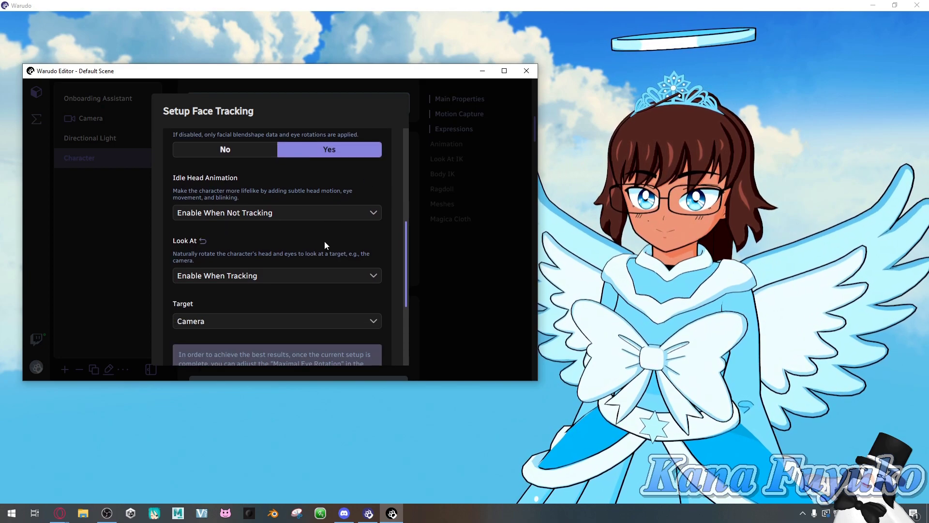
scroll(239, 222, up, 1)
scroll(234, 246, down, 6)
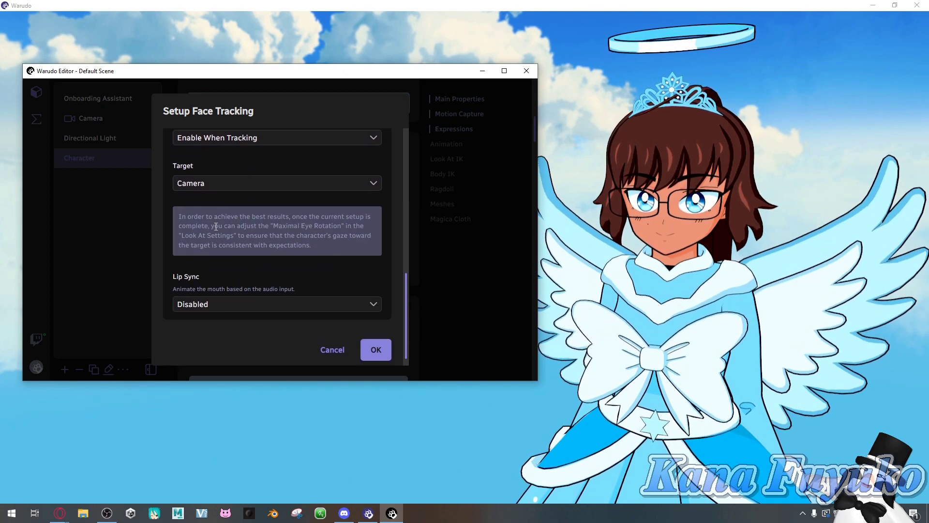
click(211, 299)
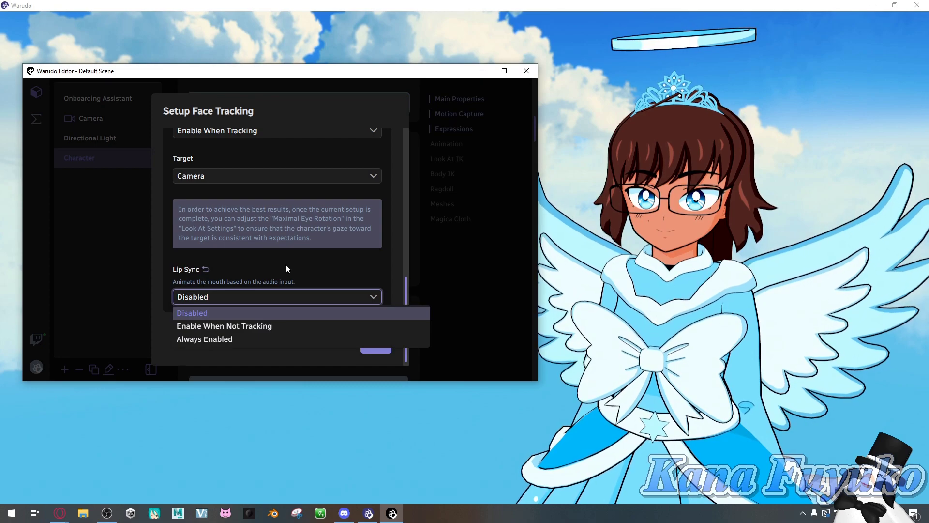
click(298, 241)
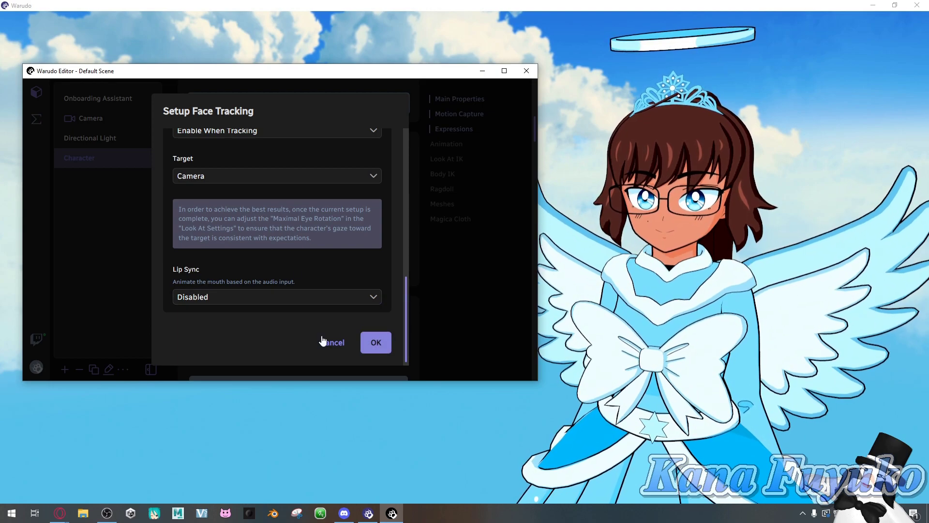
click(371, 344)
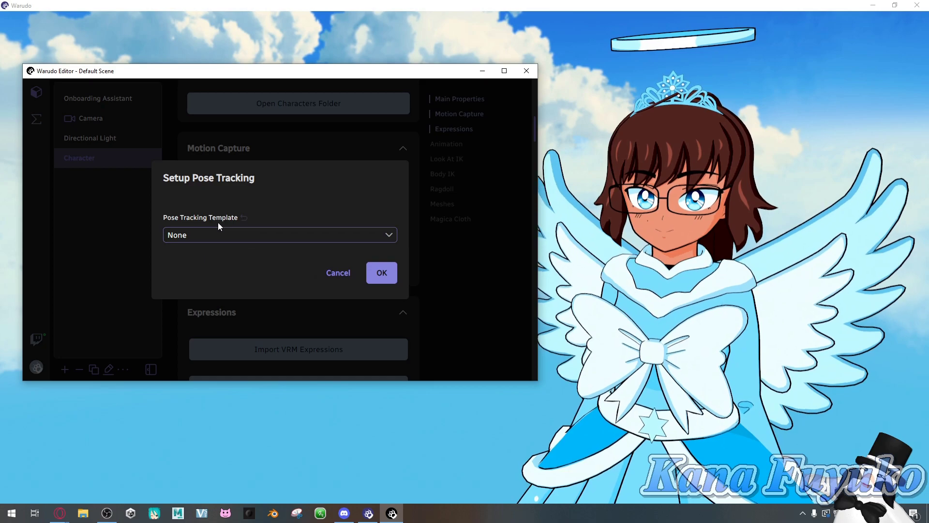
Leave the pose tracking template at None and accept the pose tracking setup
click(257, 235)
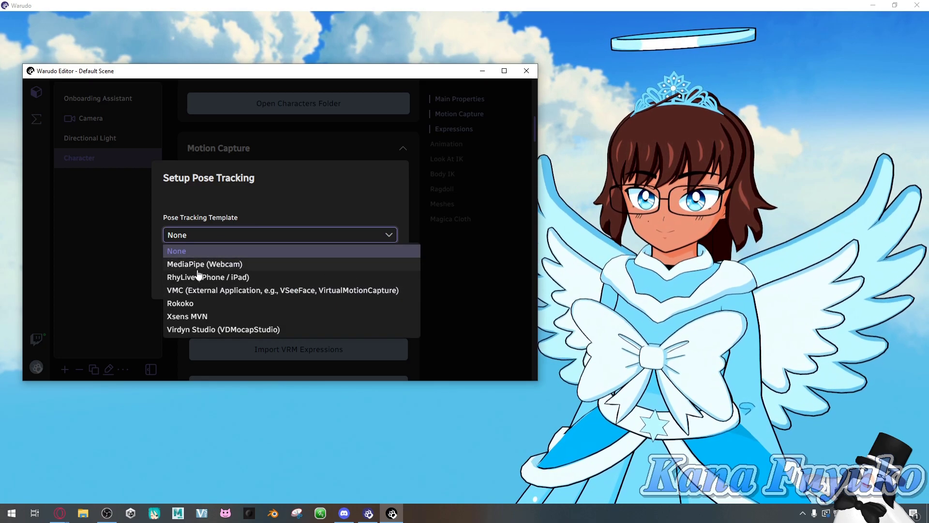
click(224, 237)
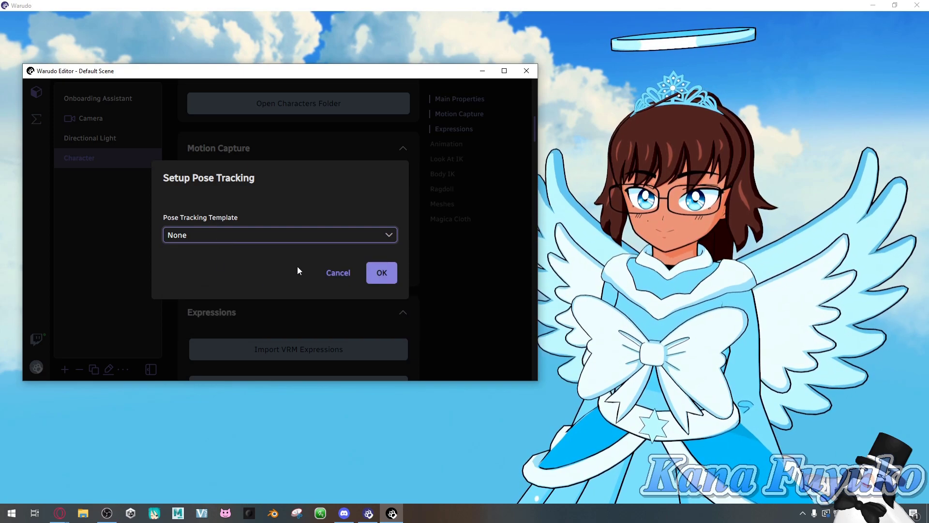
click(375, 268)
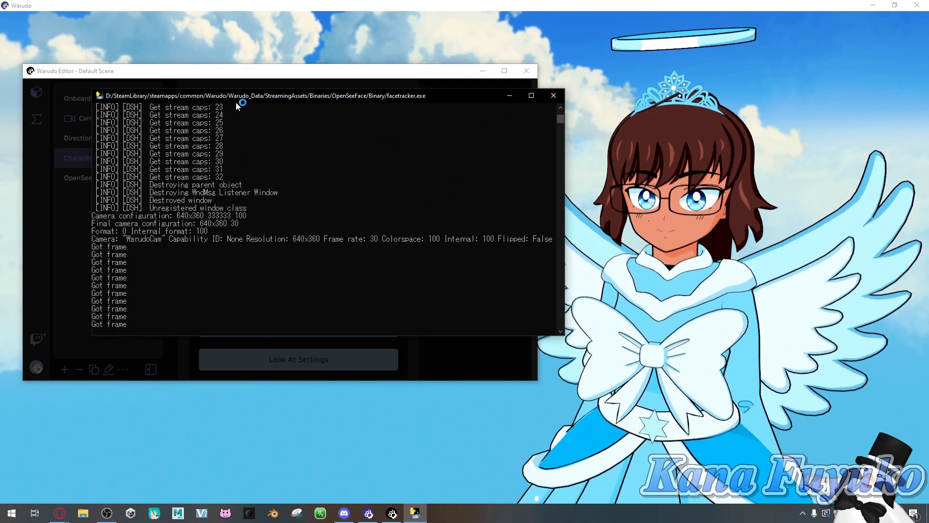
Minimize the facetracker.exe console window and dismiss the setup success message
drag(318, 97, 402, 100)
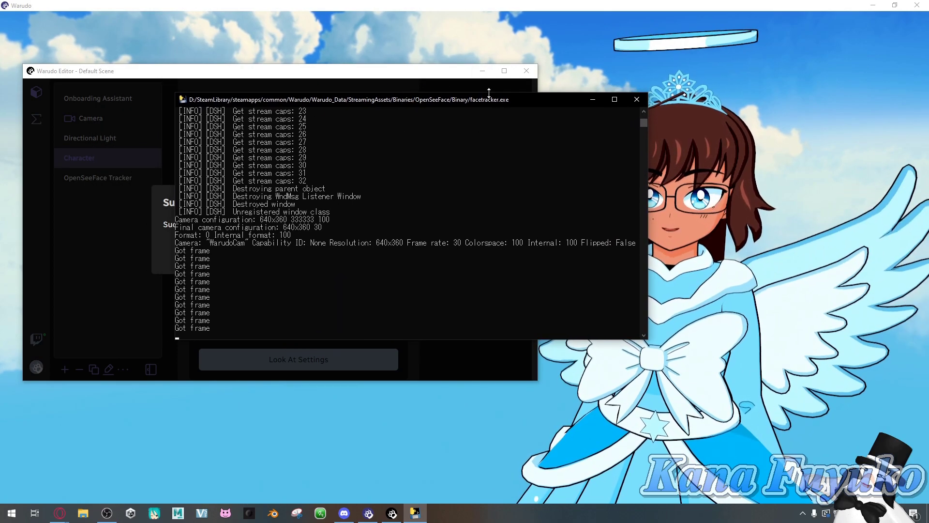
drag(458, 101, 427, 106)
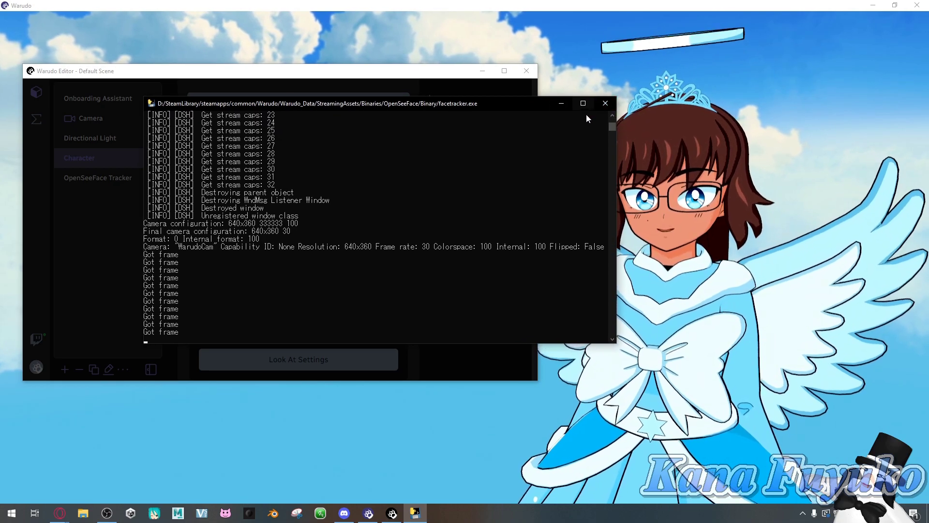
click(561, 103)
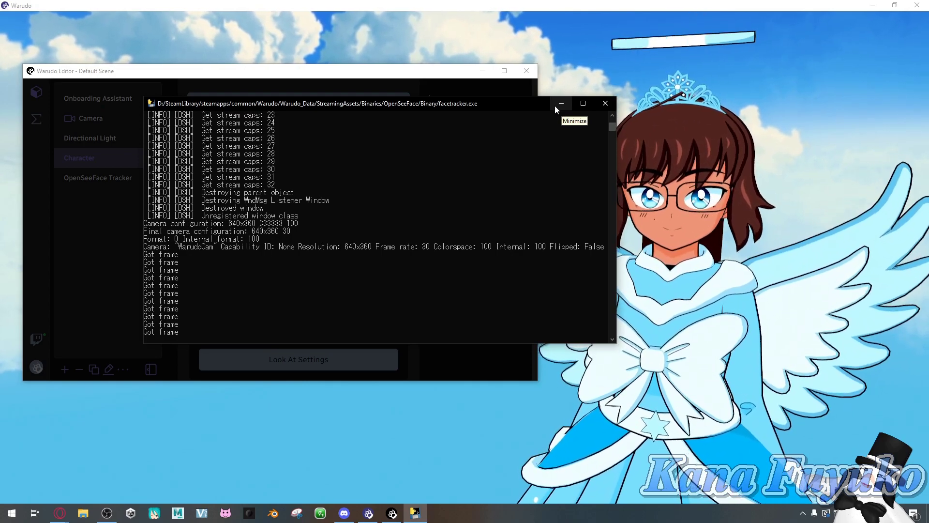
click(556, 105)
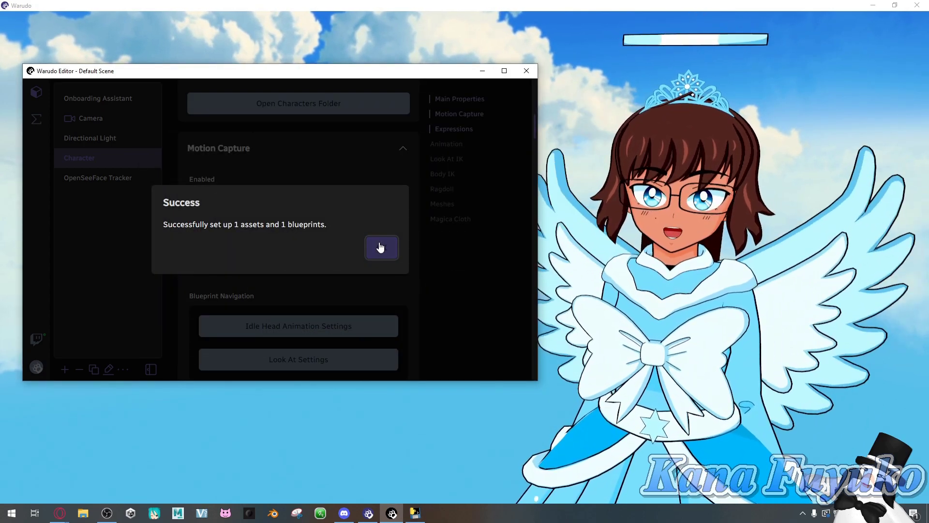
click(381, 250)
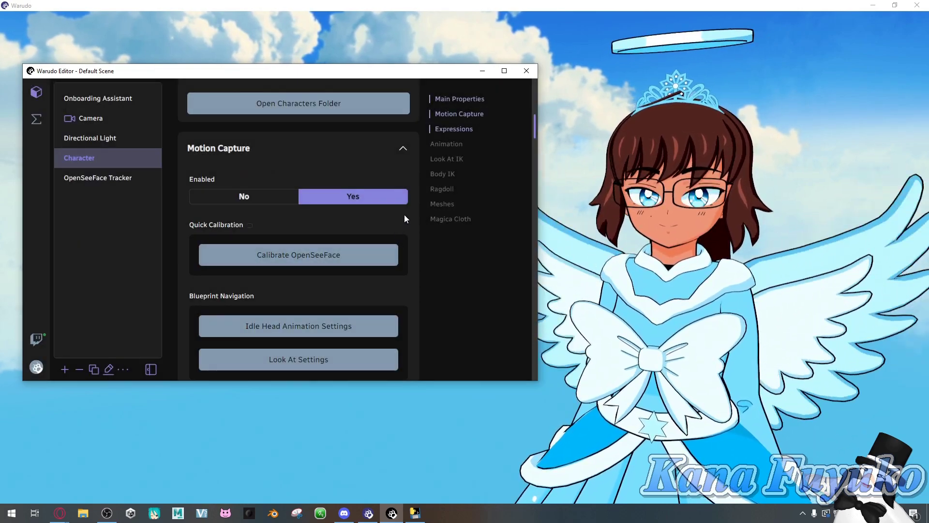
Zoom the scene camera in on the avatar in the preview window and return to the editor
click(552, 218)
scroll(563, 240, up, 5)
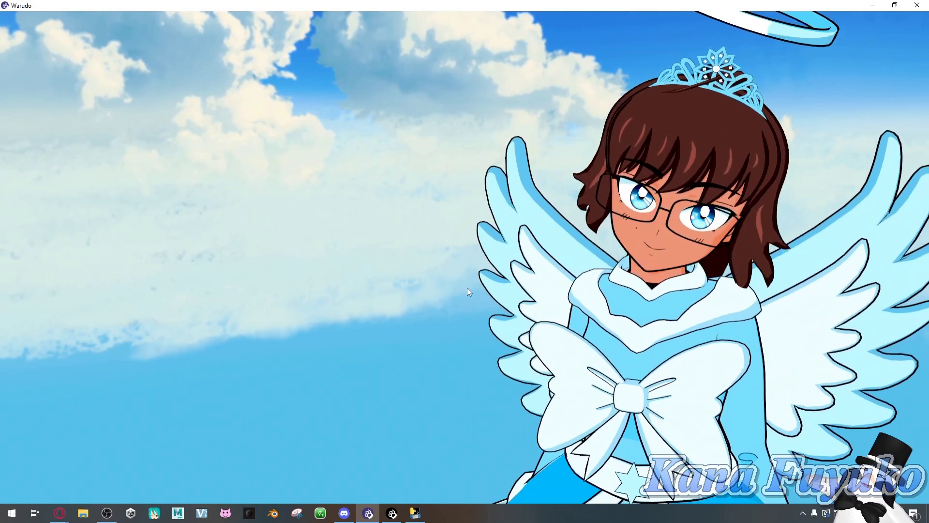
key(alt+Tab)
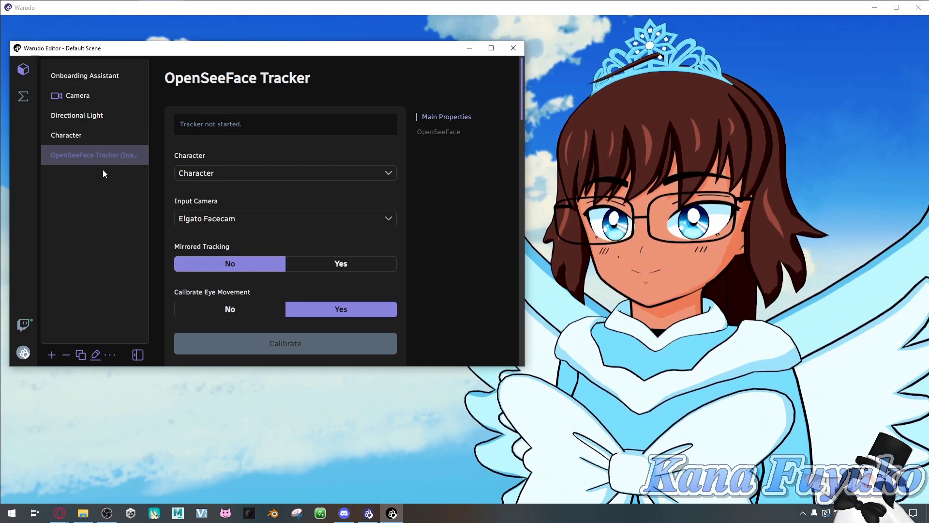
Open the OpenSeeFace Tracker asset and review its camera, mirroring, calibration and head movement settings
click(83, 139)
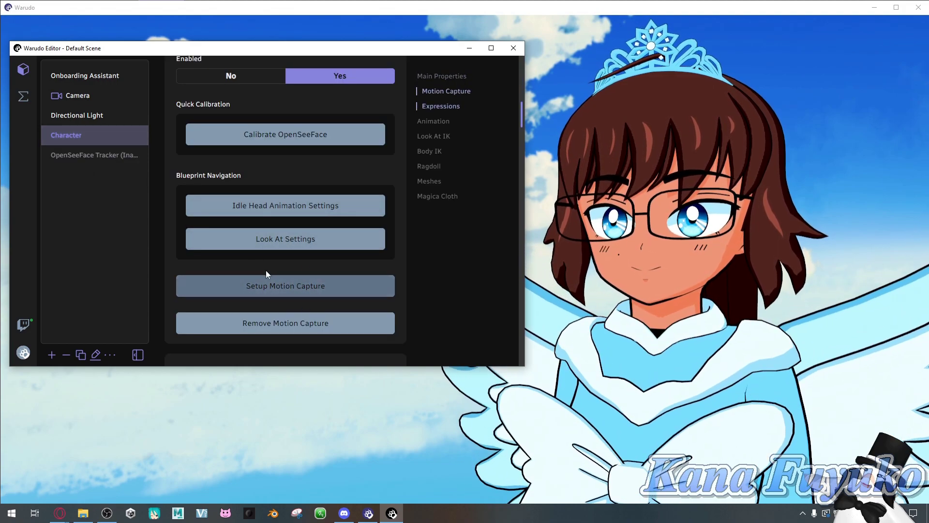
click(109, 159)
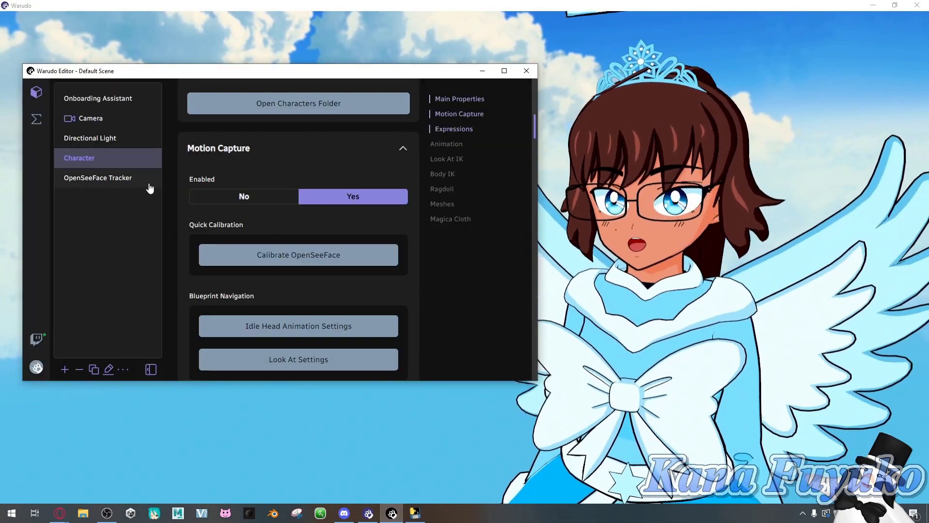
click(130, 179)
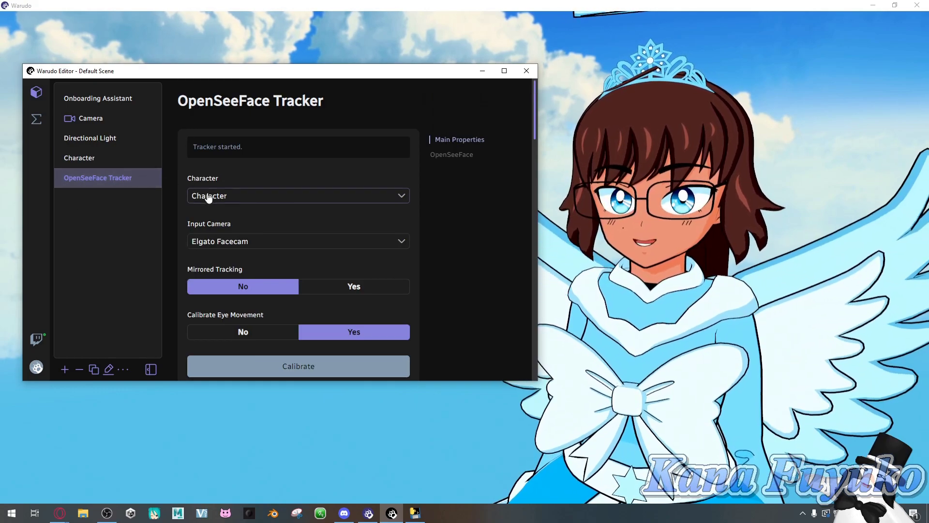
scroll(235, 208, down, 1)
scroll(233, 204, down, 1)
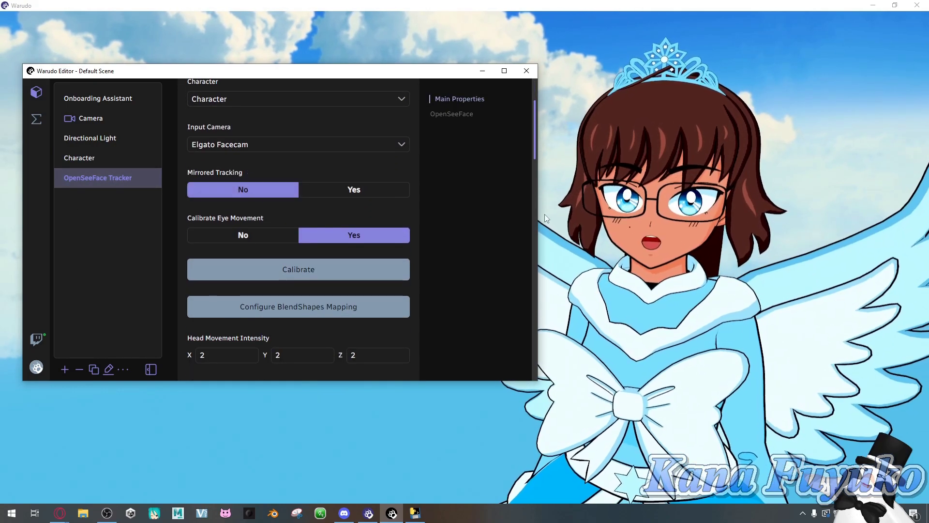
Zoom the scene camera out from the avatar in the preview window and return to the editor
click(678, 258)
scroll(679, 251, down, 5)
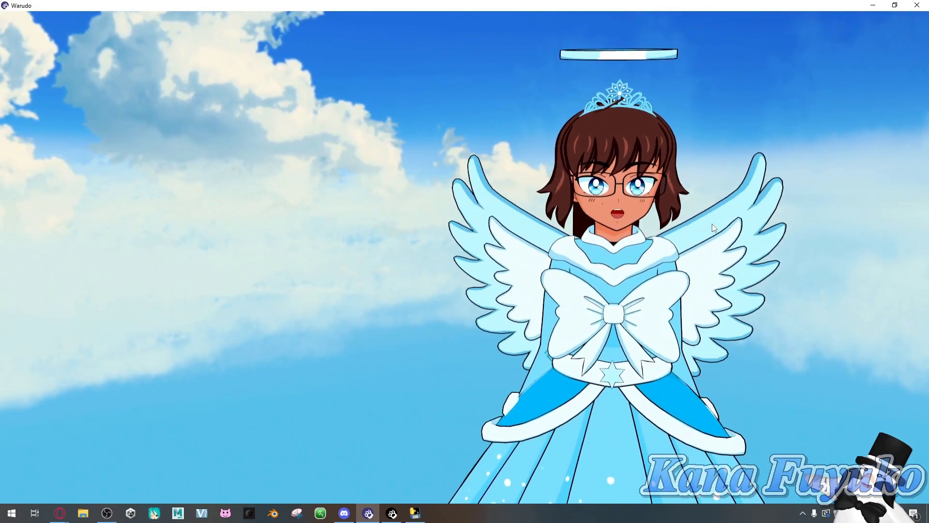
click(392, 512)
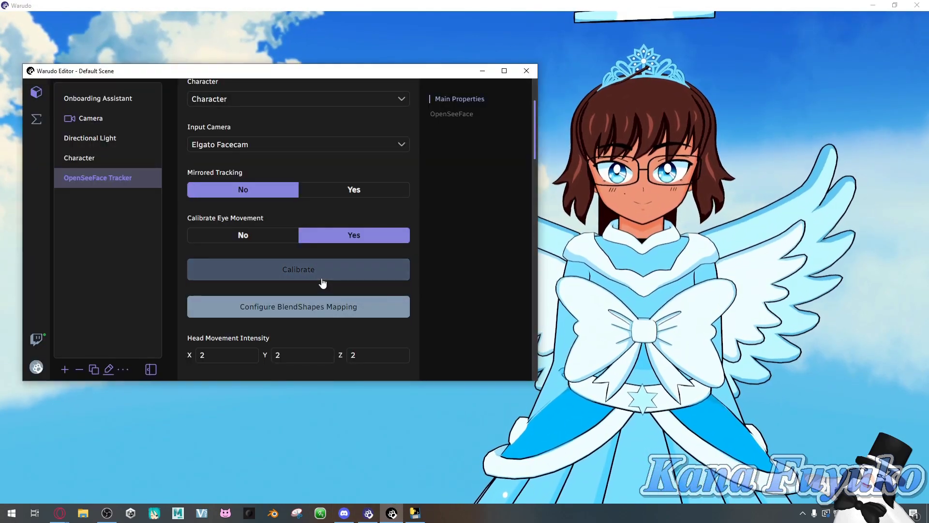
Try Mirrored Tracking with Yes on the OpenSeeFace Tracker and set it back to No
scroll(316, 264, down, 3)
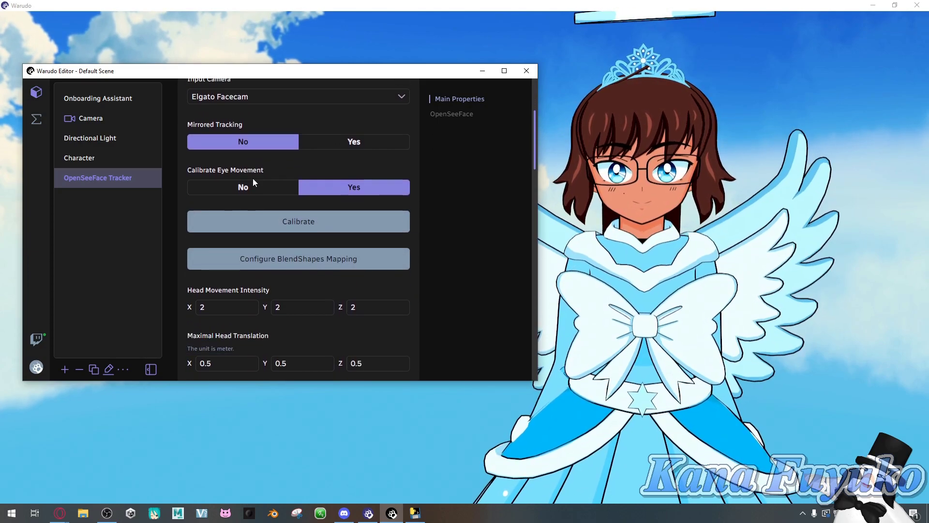
scroll(290, 189, up, 3)
click(330, 190)
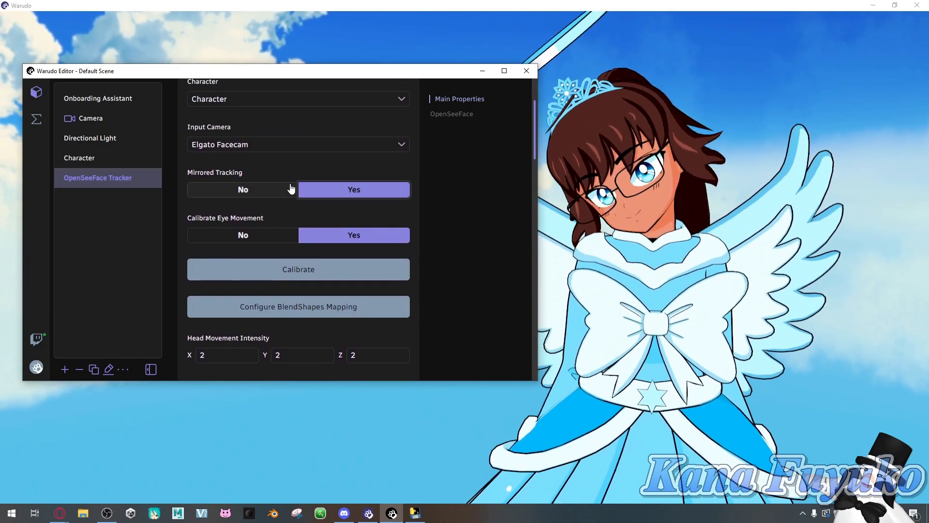
click(286, 190)
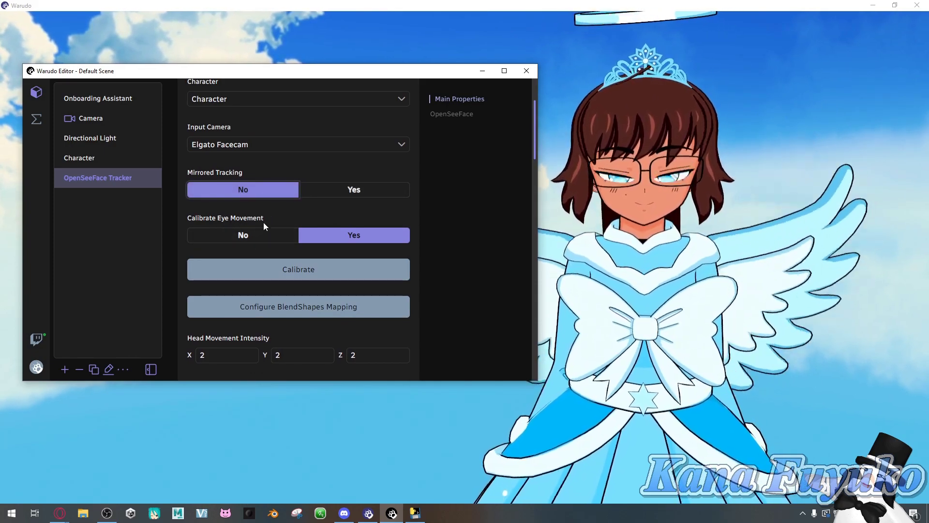
Calibrate the OpenSeeFace face tracking
click(292, 271)
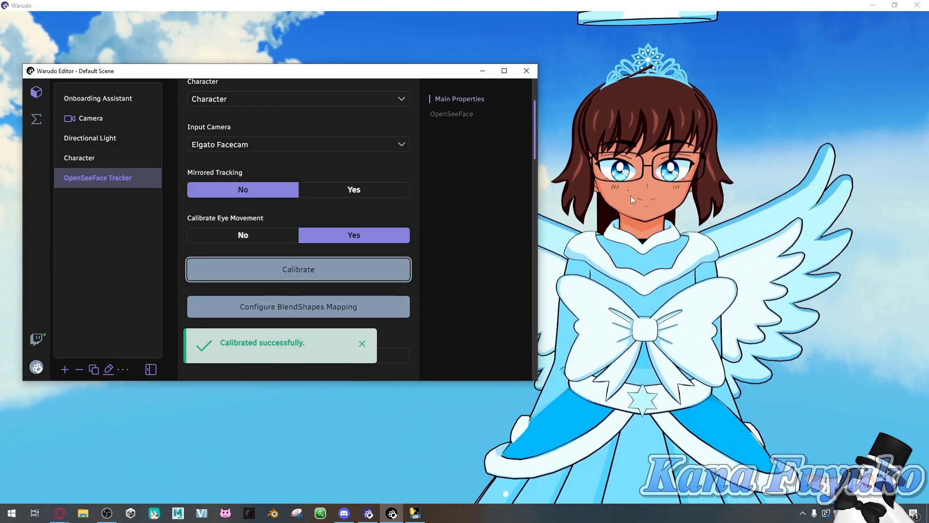
click(358, 270)
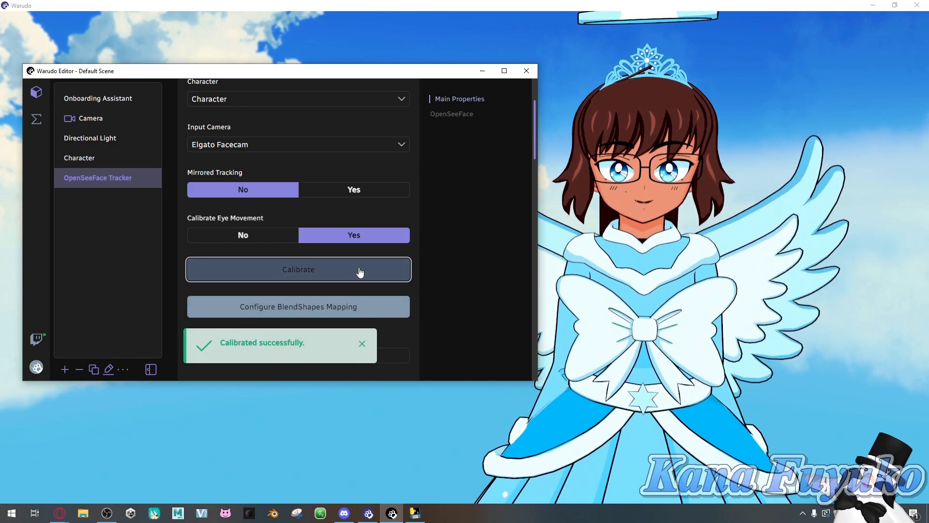
Open the tracker's BlendShapes mapping, look through the eye, mouth and brow input and output ranges, and close it
scroll(344, 281, down, 1)
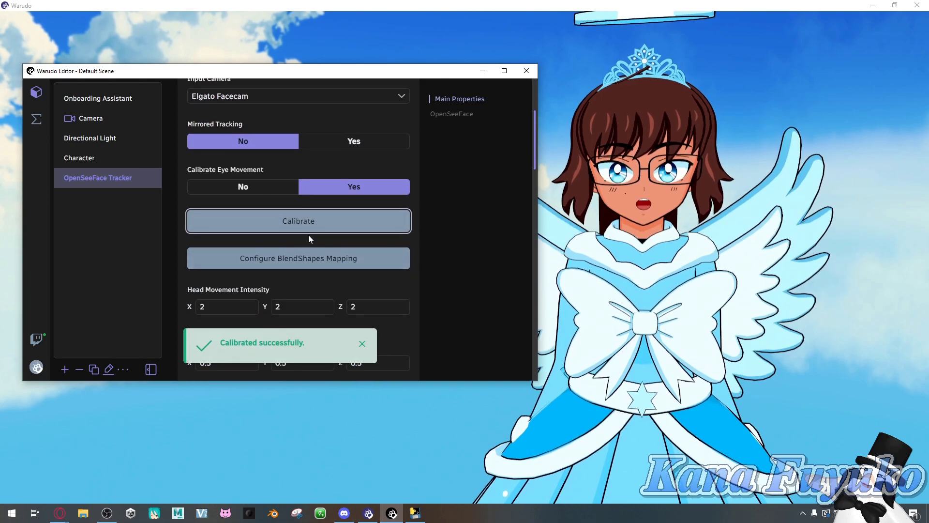
click(300, 262)
scroll(277, 211, down, 3)
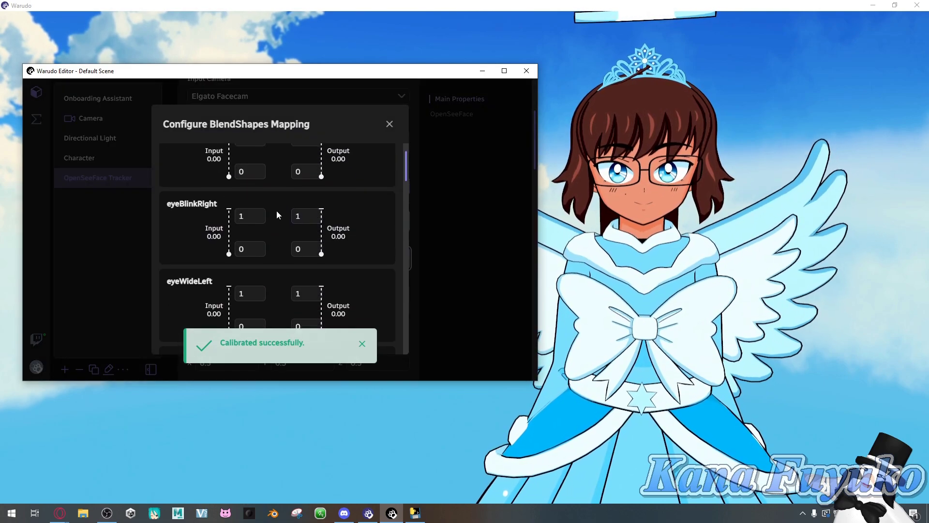
scroll(281, 216, down, 10)
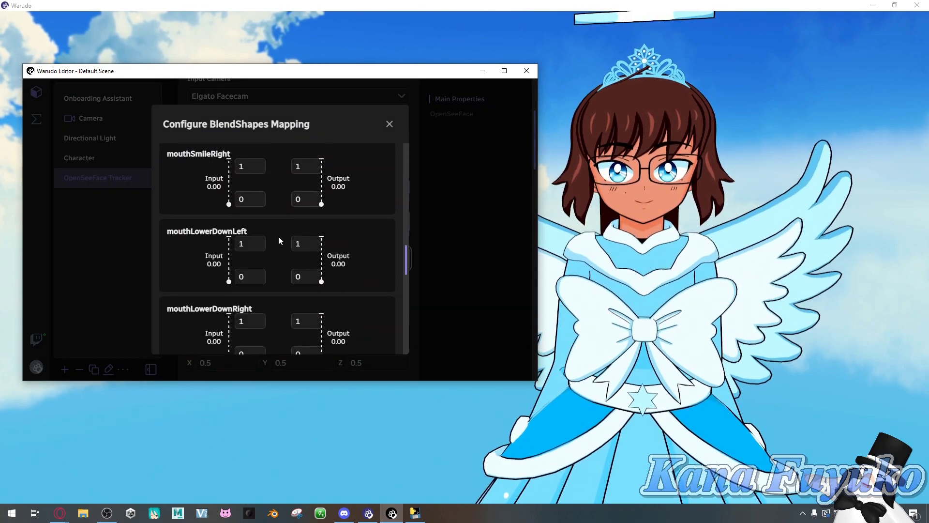
scroll(297, 223, down, 8)
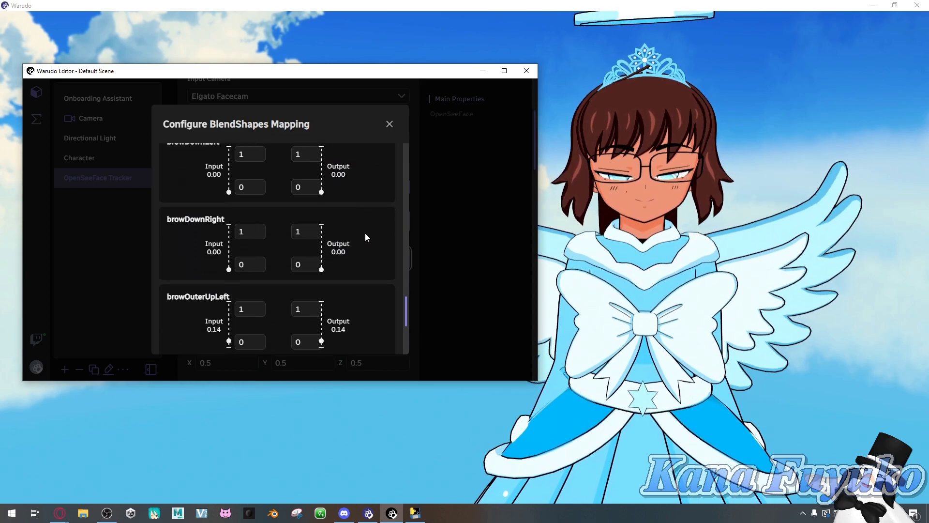
click(390, 124)
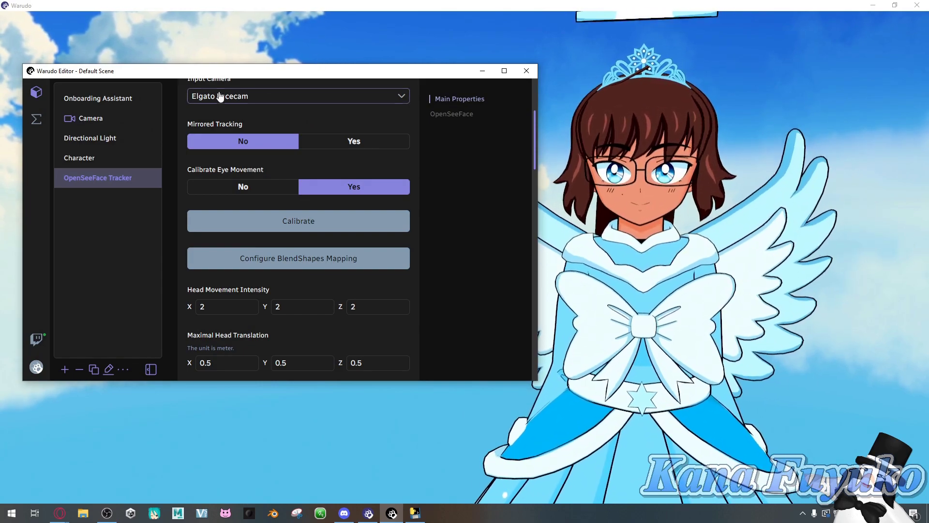
Open the Face Tracking - OpenSeeFace blueprint, look over its node graph, and return to the tracker's asset settings
click(36, 119)
click(92, 103)
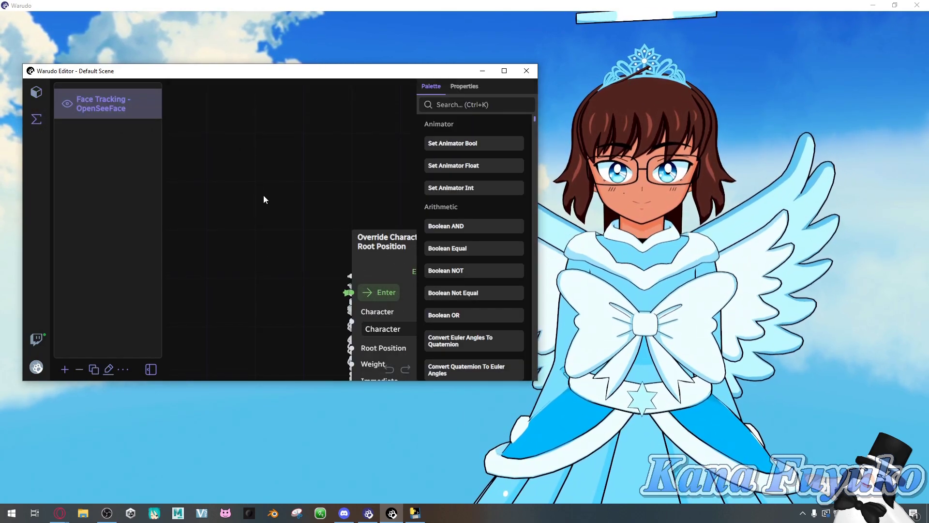
scroll(295, 246, down, 6)
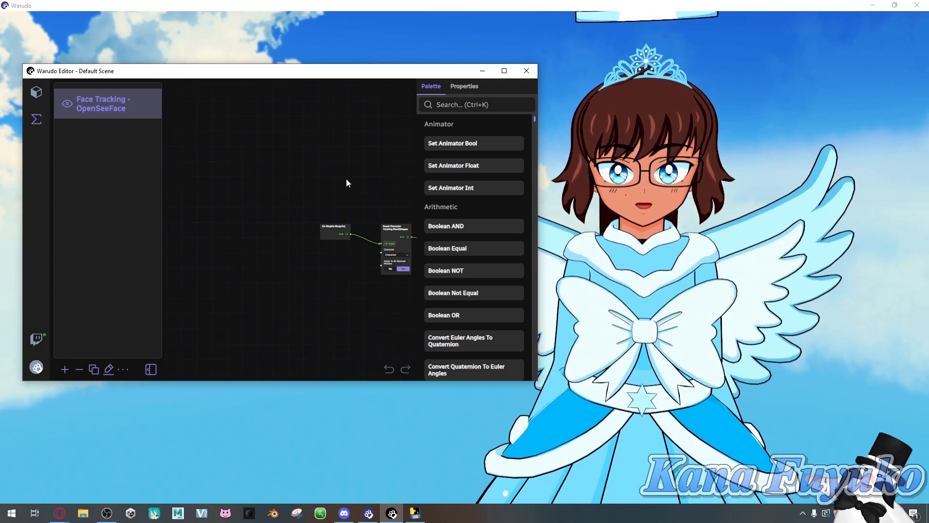
drag(358, 170, 237, 209)
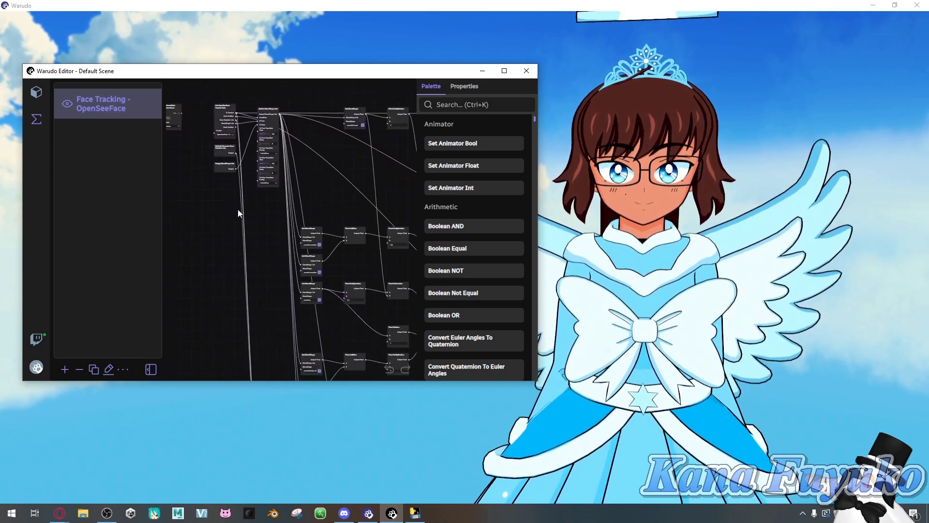
click(35, 97)
click(256, 234)
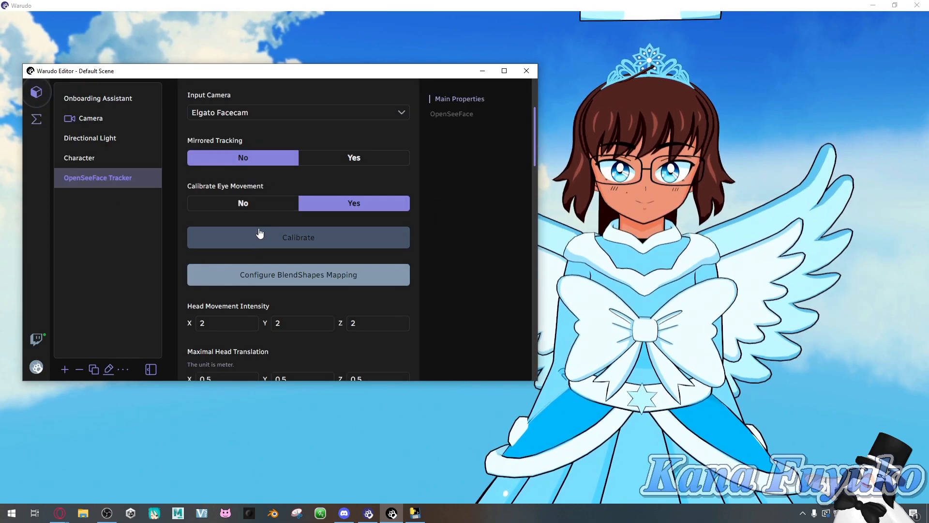
Set the tracker's Head Movement Intensity to X 7.2, Y 22.02 and Z 4.24
scroll(254, 233, down, 3)
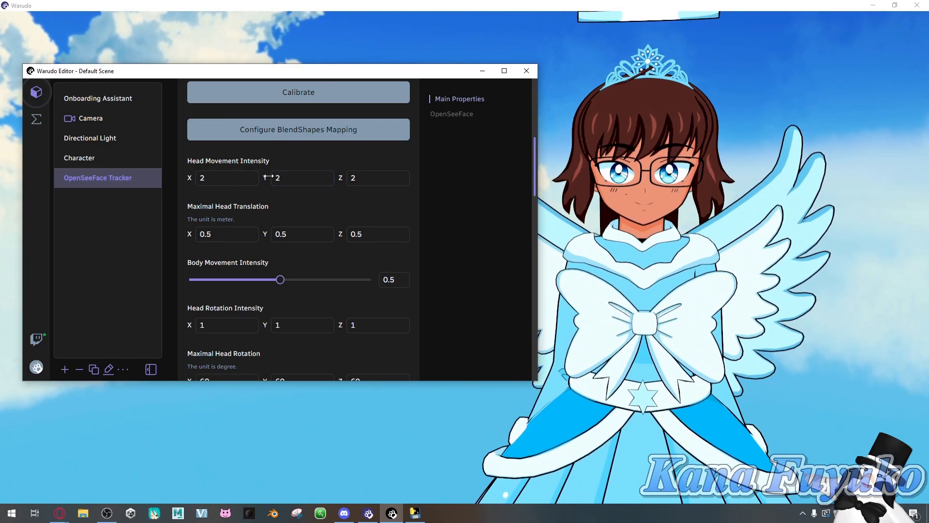
drag(291, 178, 373, 178)
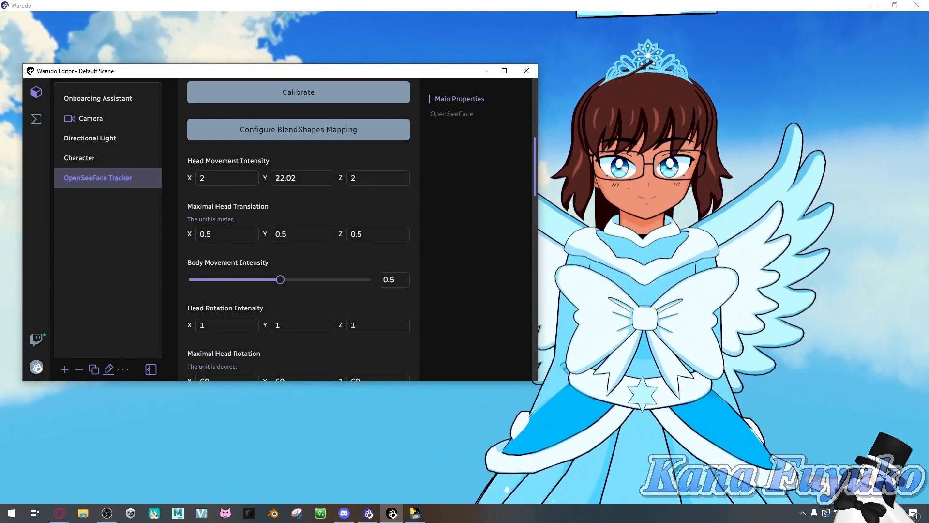
mouse_move(189, 177)
mouse_down()
mouse_move(202, 178)
mouse_move(182, 178)
mouse_up()
drag(343, 178, 345, 178)
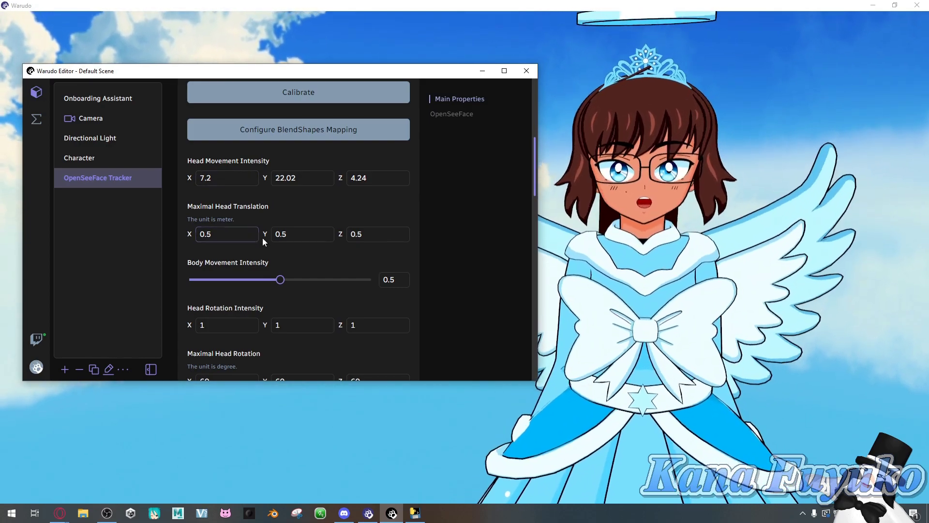
Try Maximal Head Translation Y at 24.72, restore it to 0.5, and set Head Movement Intensity Y to 22.24
drag(265, 234, 288, 235)
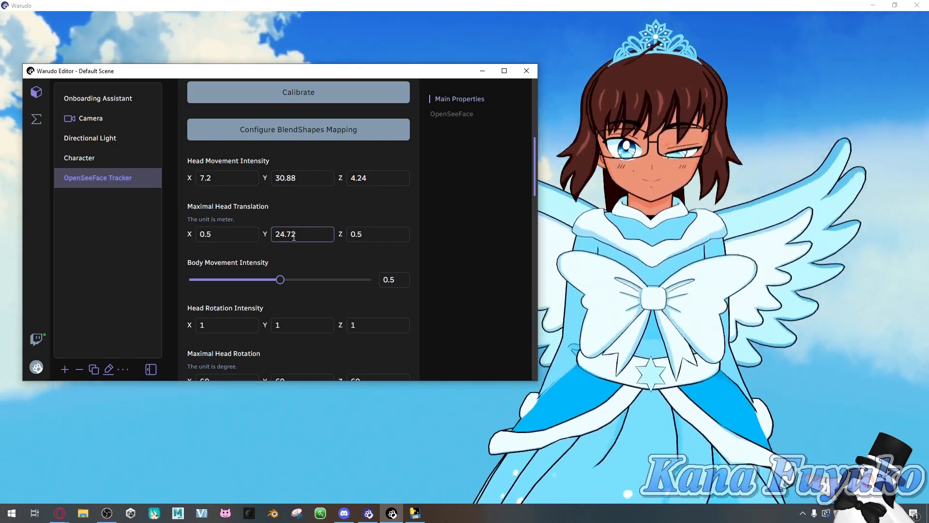
mouse_move(277, 216)
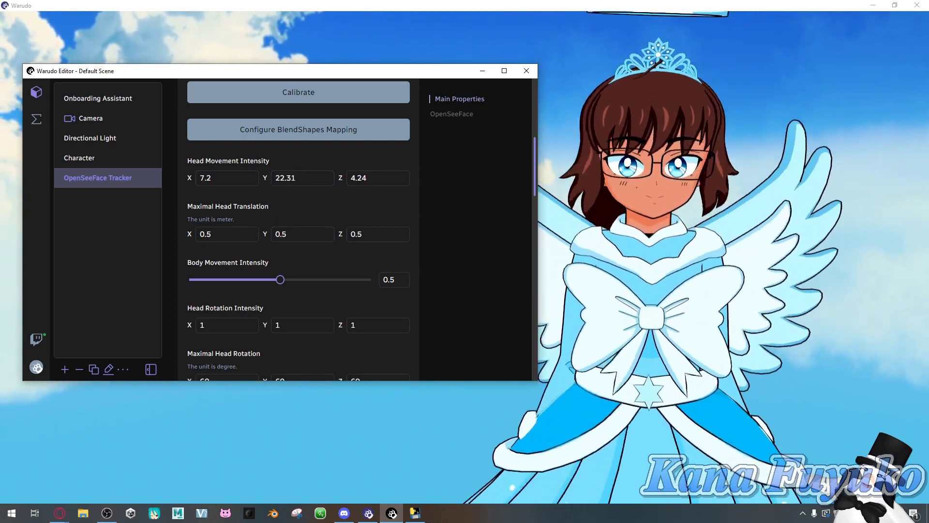
drag(265, 178, 263, 177)
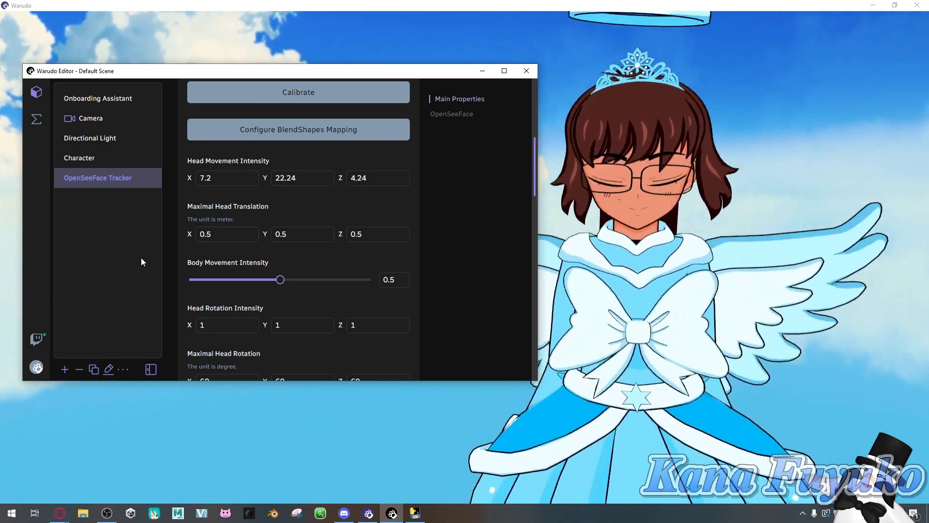
Set Body Movement Intensity to 0.77 and Head Rotation Intensity to X 4.4, Y 3.22 and Z 2.35
scroll(193, 235, down, 1)
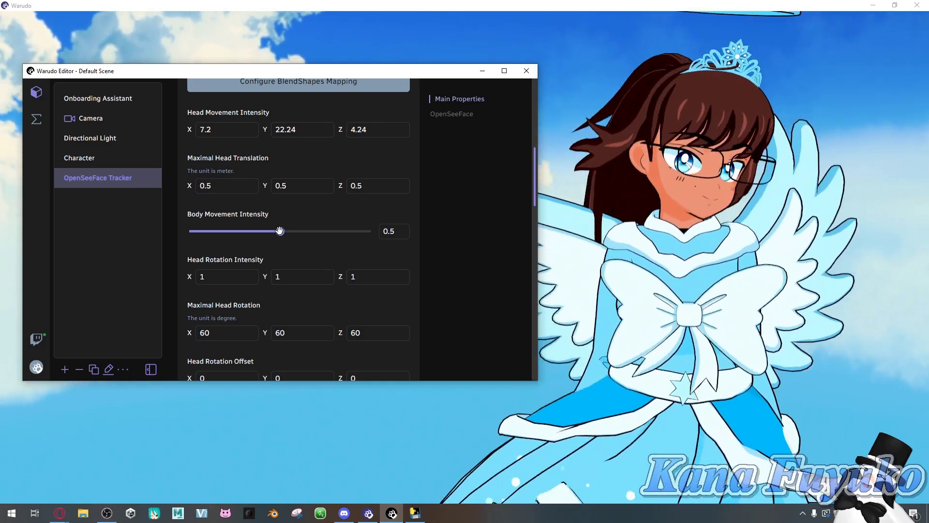
drag(279, 231, 330, 245)
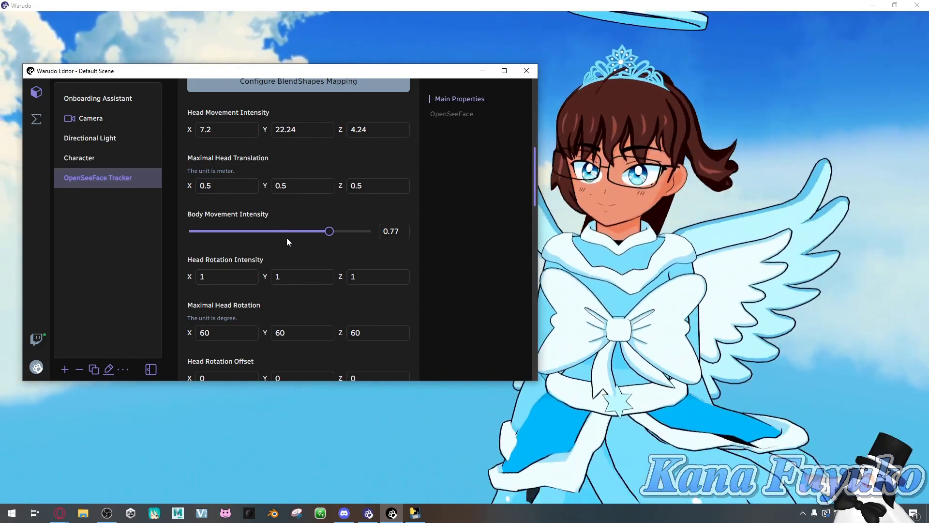
scroll(288, 259, down, 1)
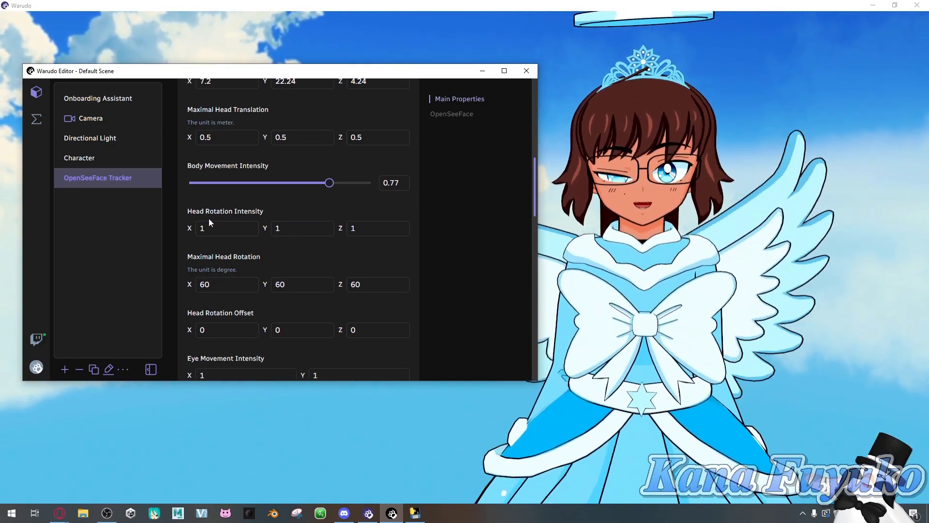
click(257, 228)
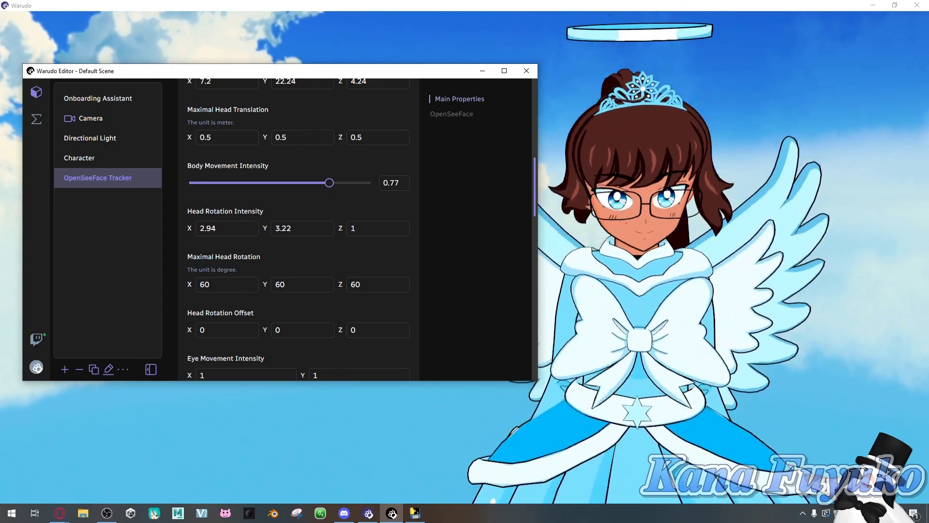
drag(260, 228, 301, 228)
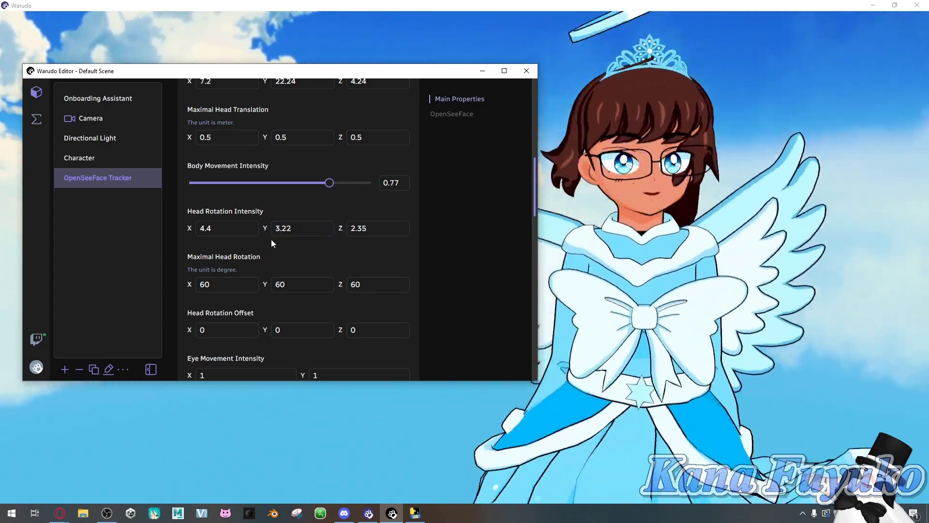
Review the X, Y and Z limits under Maximal Head Rotation
scroll(408, 224, down, 1)
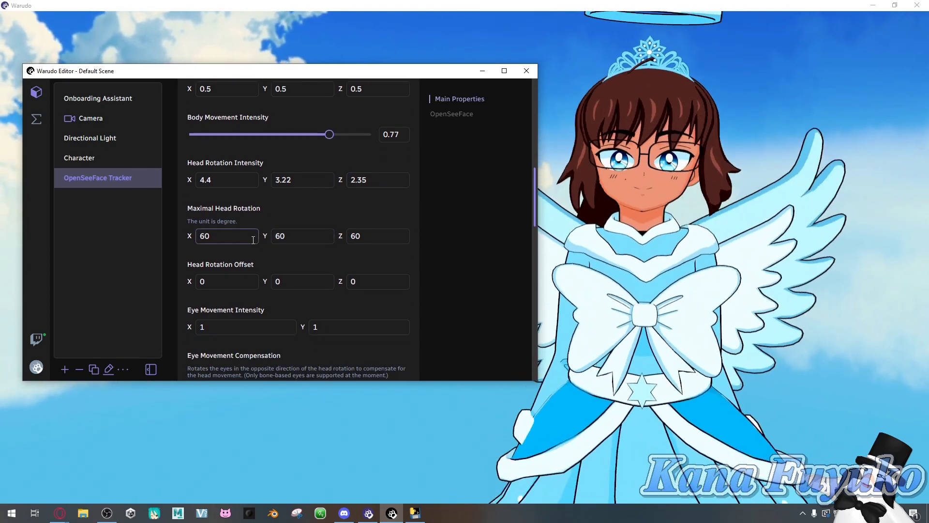
click(275, 239)
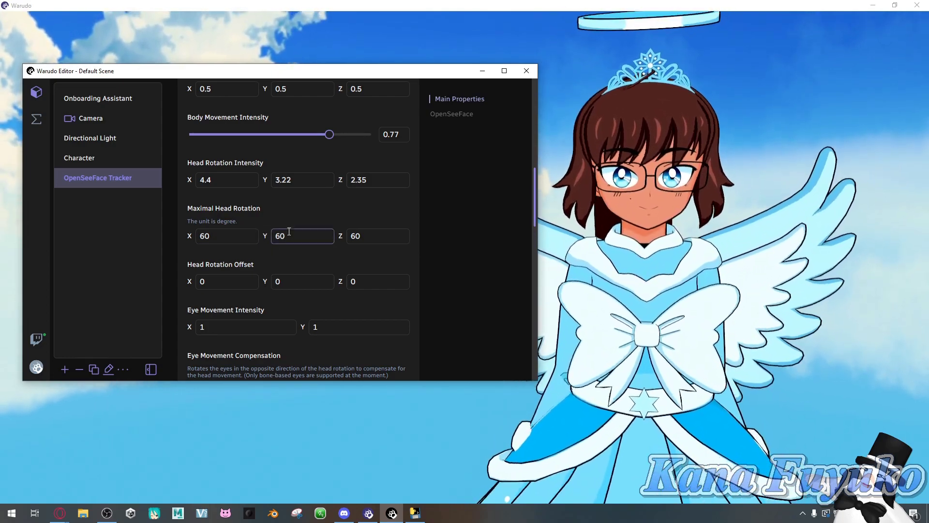
double_click(290, 233)
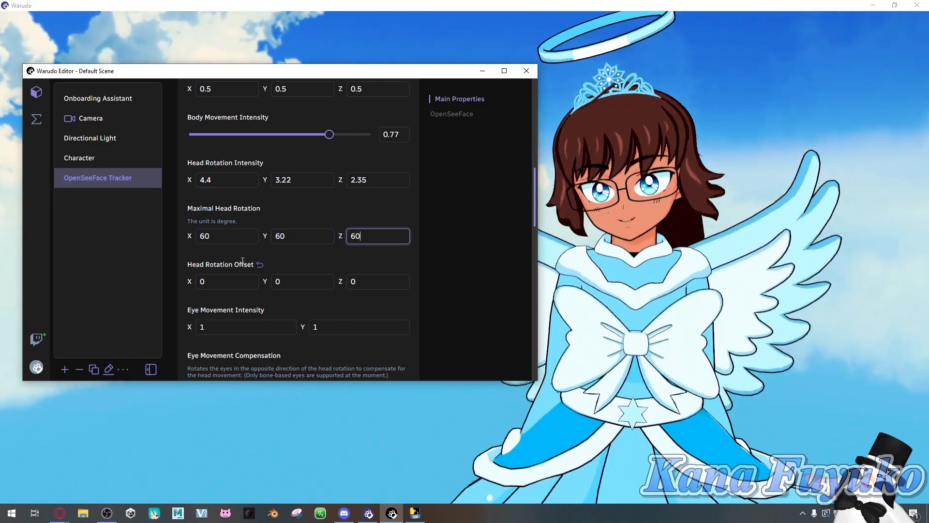
Set Head Rotation Offset to X 5.33 and Y 16.69, and Eye Movement Intensity to X 2.08 and Y 2.05
scroll(241, 263, down, 1)
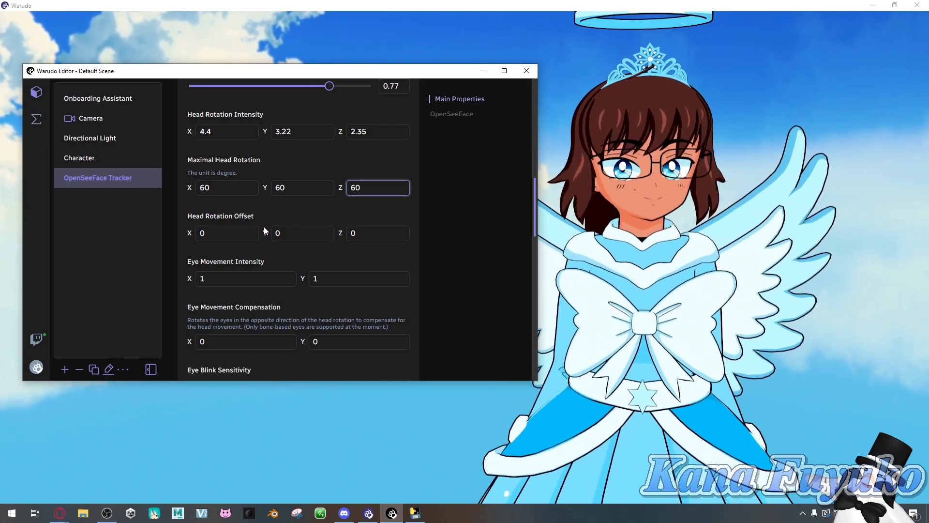
drag(265, 228, 344, 228)
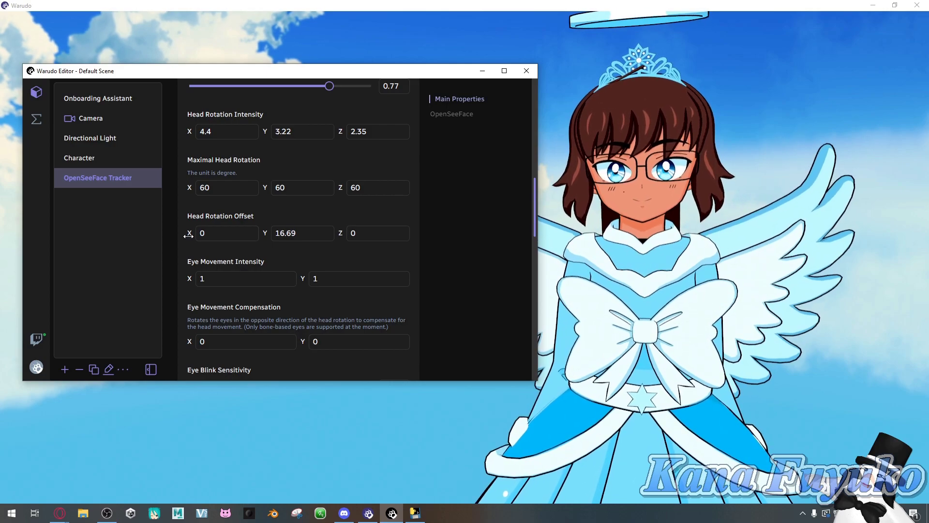
drag(188, 235, 214, 235)
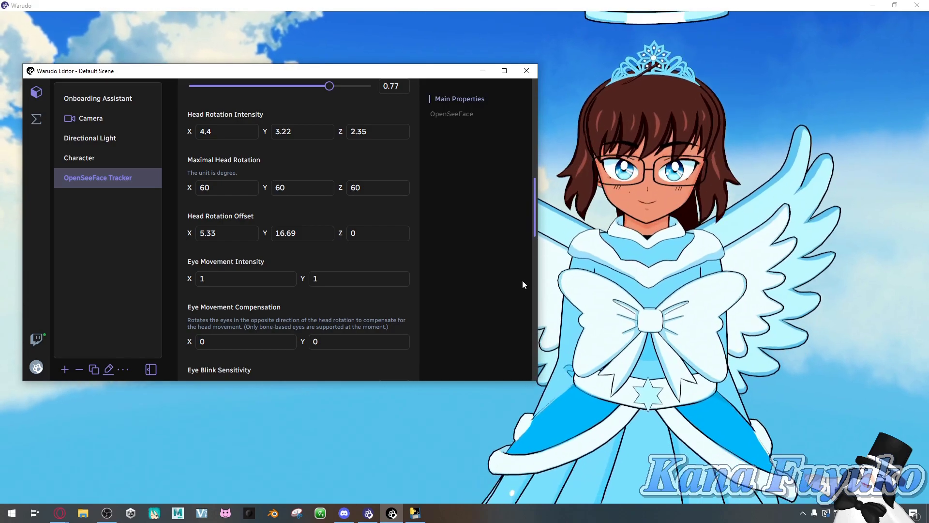
scroll(248, 222, down, 1)
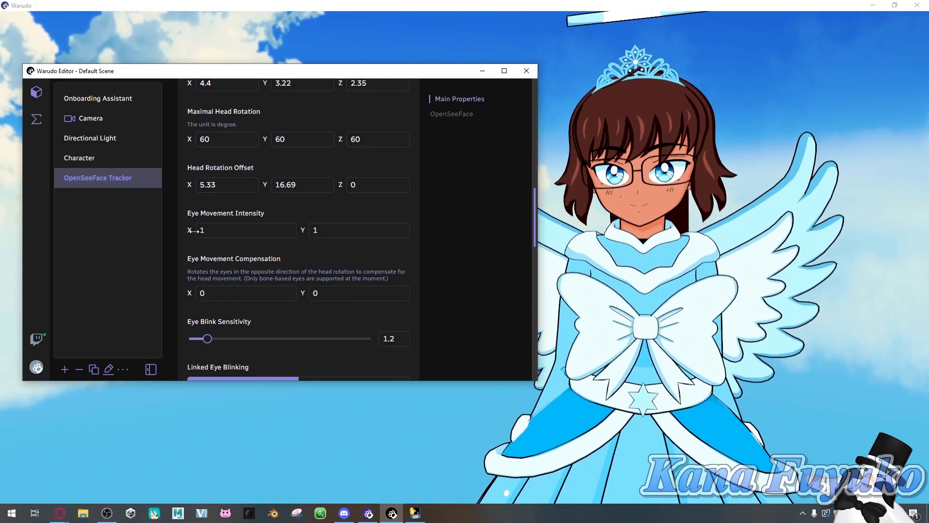
drag(193, 230, 115, 233)
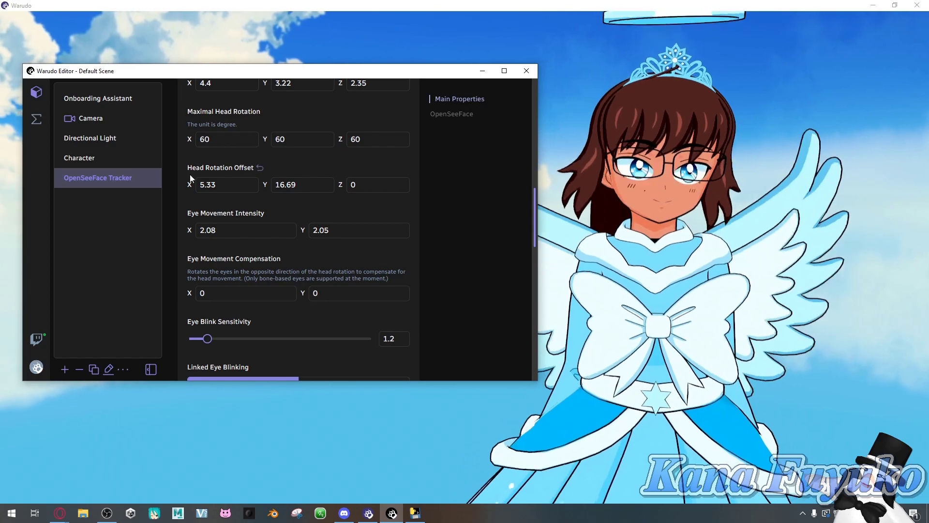
Try Eye Movement Compensation X at 0.44, reset it, and set Eye Blink Sensitivity to 2.46
scroll(187, 237, down, 2)
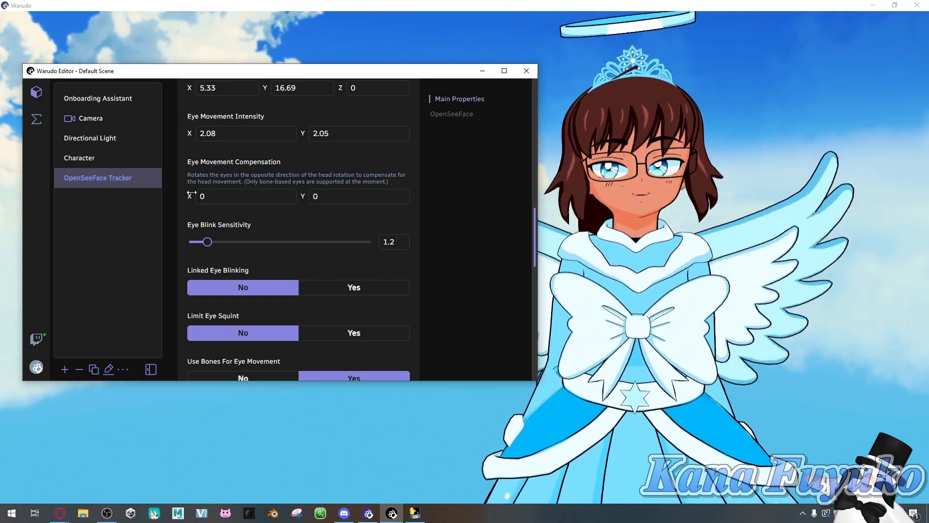
mouse_move(189, 195)
mouse_down()
mouse_move(230, 194)
mouse_move(185, 195)
mouse_move(204, 194)
mouse_up()
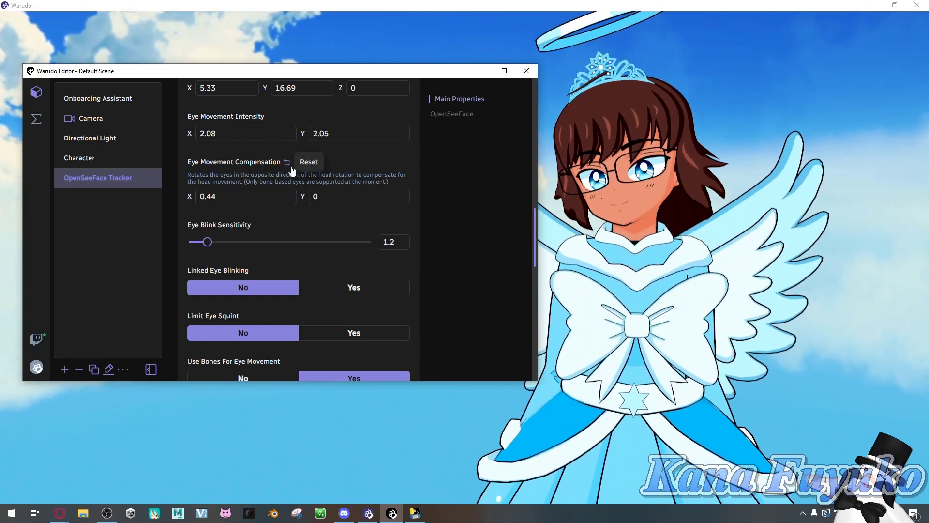
click(287, 161)
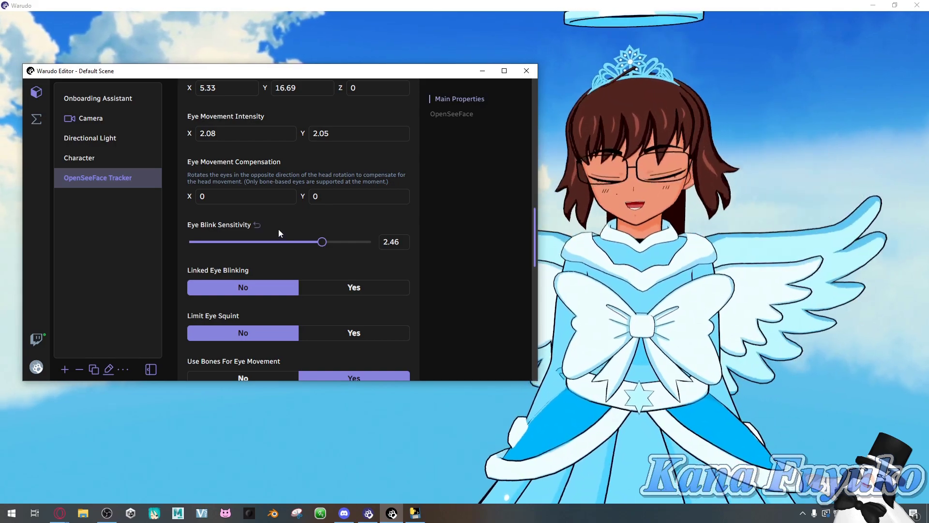
Turn on Linked Eye Blinking in the OpenSeeFace Tracker settings
scroll(269, 256, down, 2)
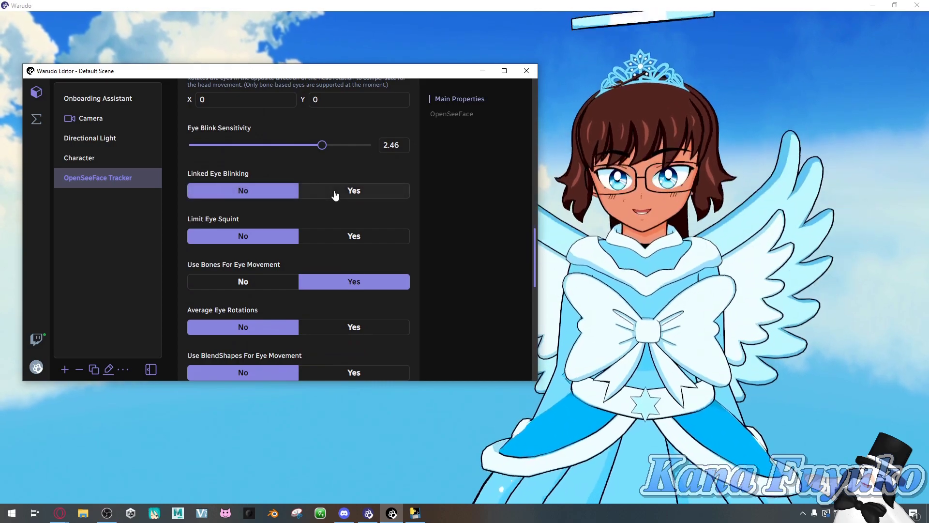
click(336, 192)
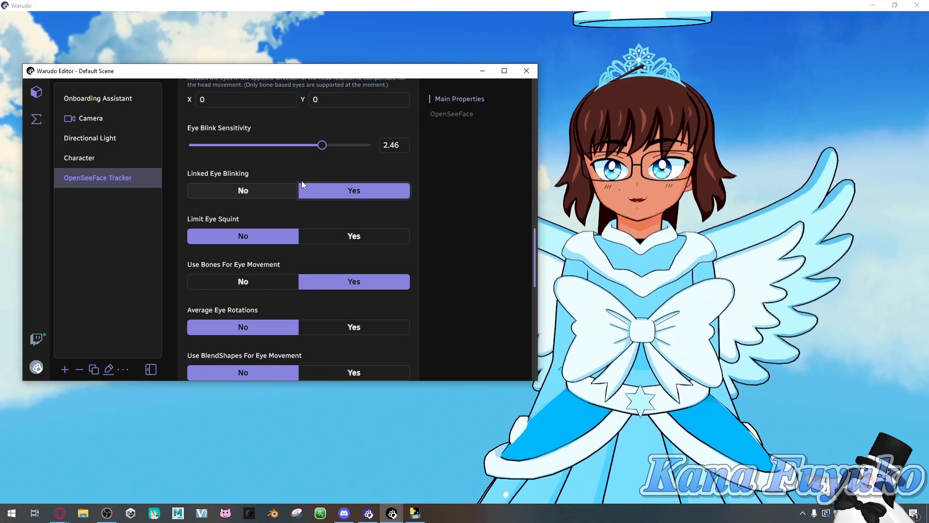
click(323, 195)
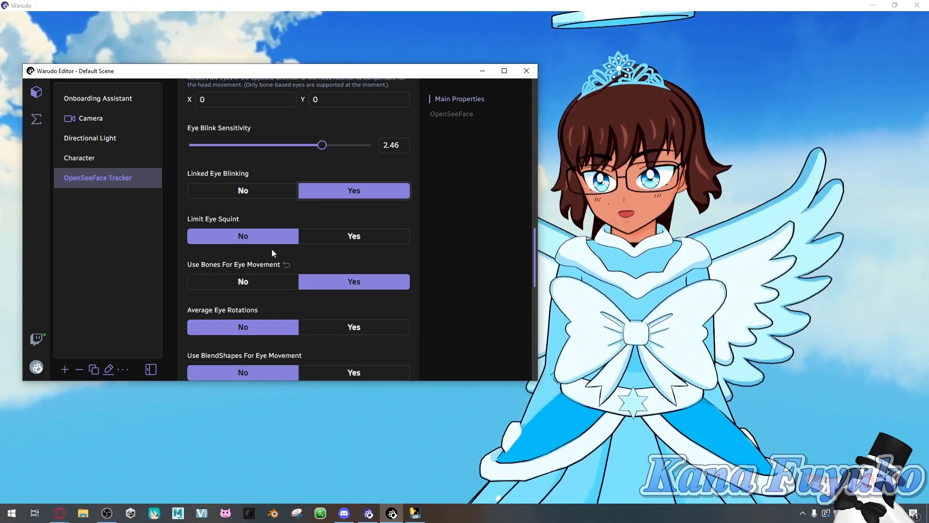
Try driving eye movement with BlendShapes instead of bones, and restore the bone-based eye movement setting
scroll(257, 279, down, 1)
click(244, 233)
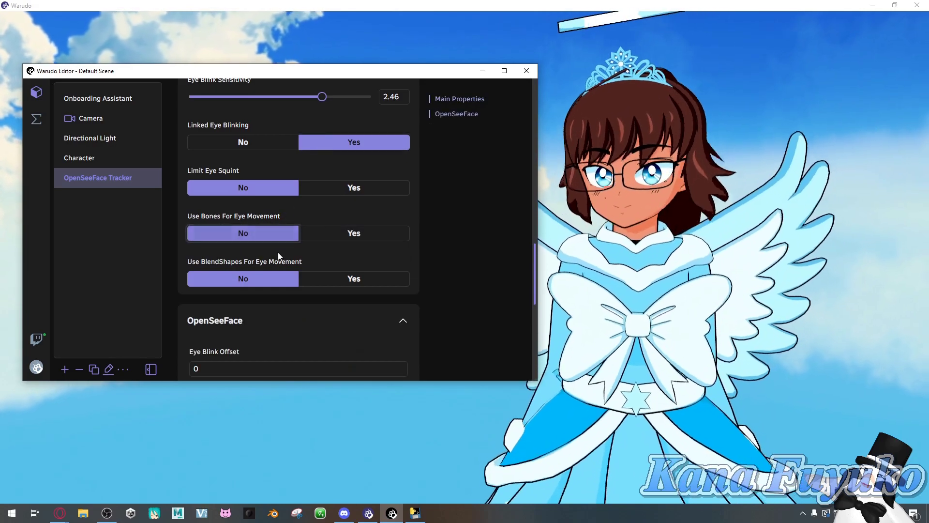
click(323, 280)
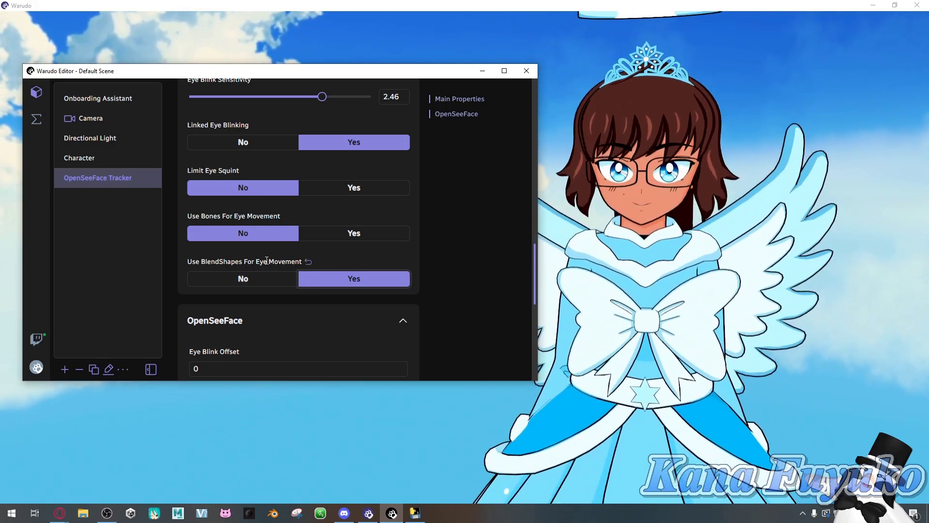
click(247, 281)
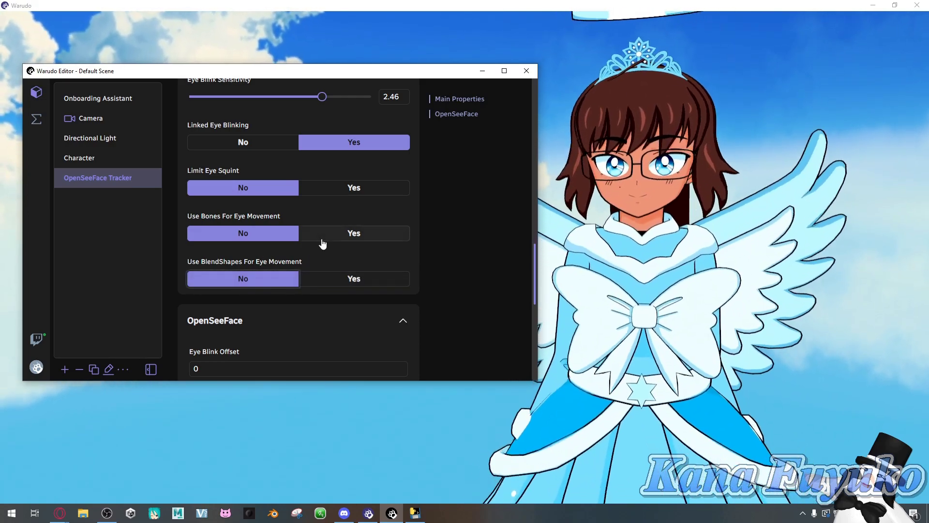
click(316, 239)
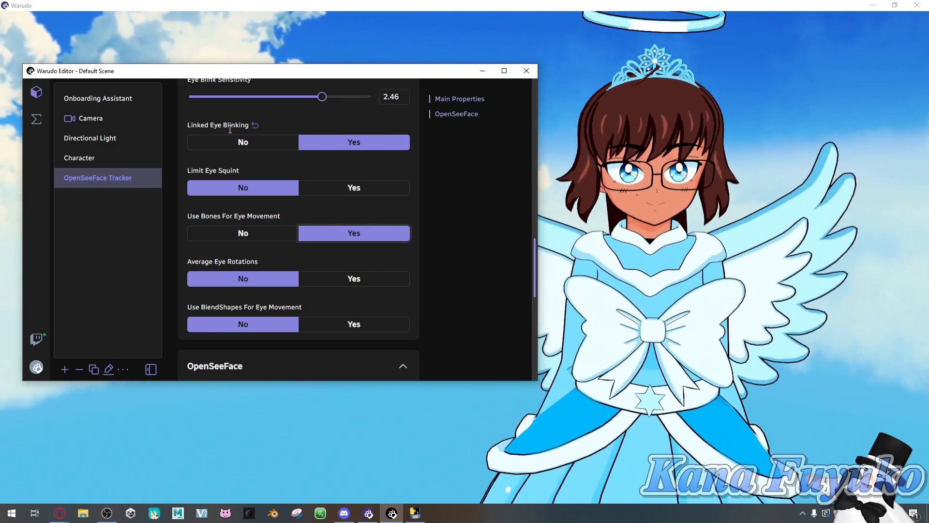
Review the eye, eyebrow and mouth sensitivity settings in the tracker's OpenSeeFace section
scroll(237, 184, down, 2)
scroll(243, 219, down, 3)
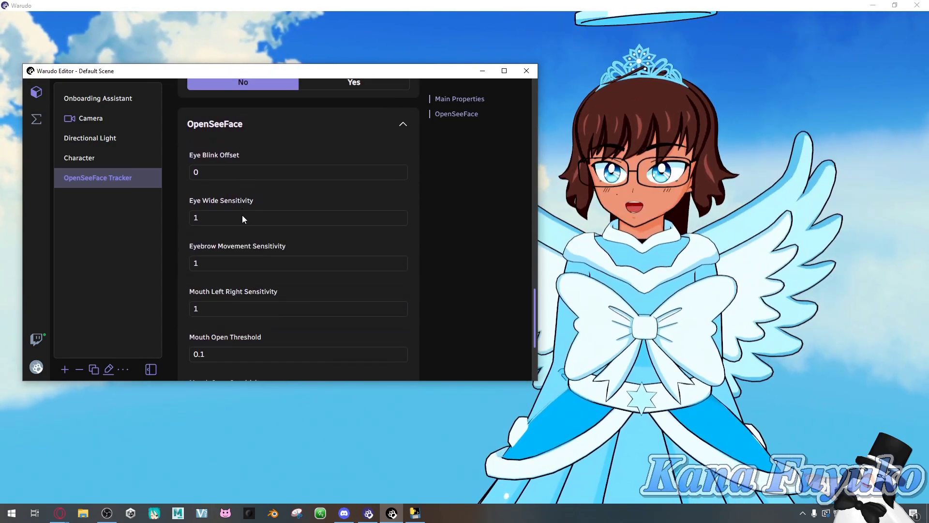
scroll(237, 208, down, 3)
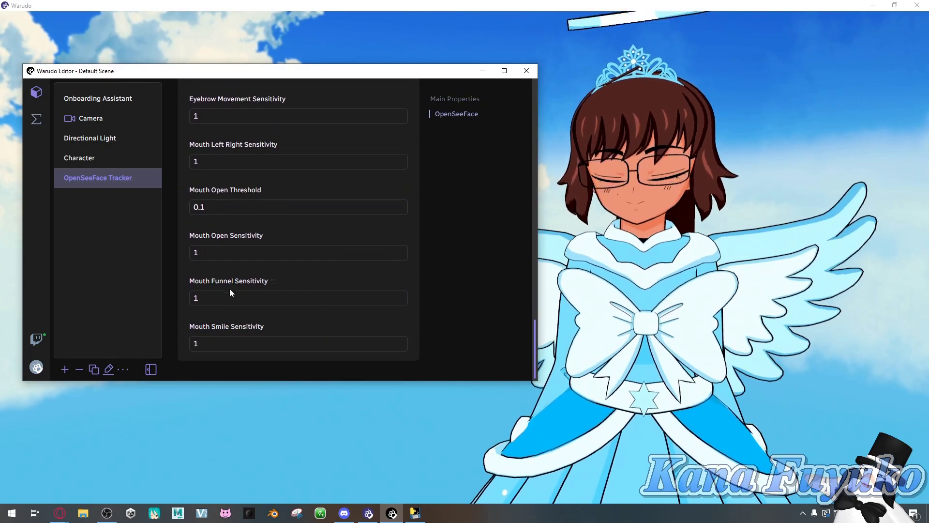
scroll(242, 272, up, 3)
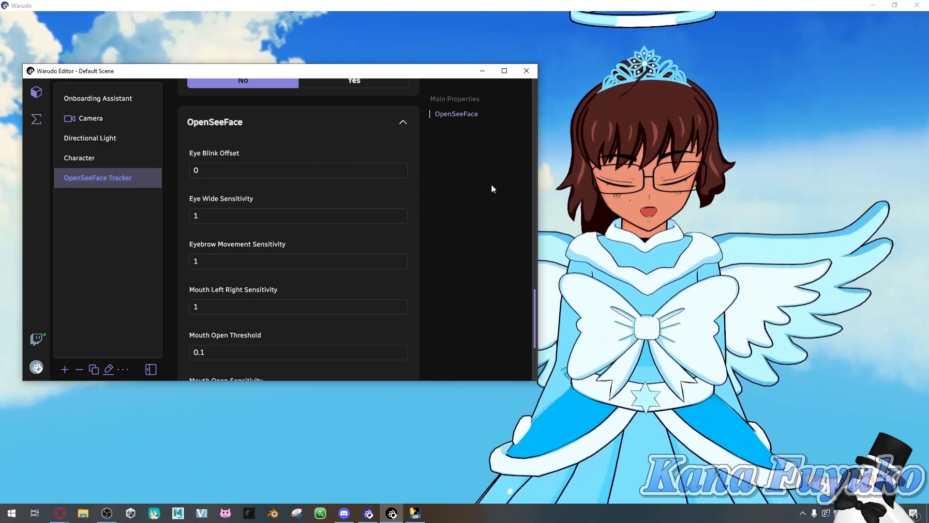
mouse_move(242, 161)
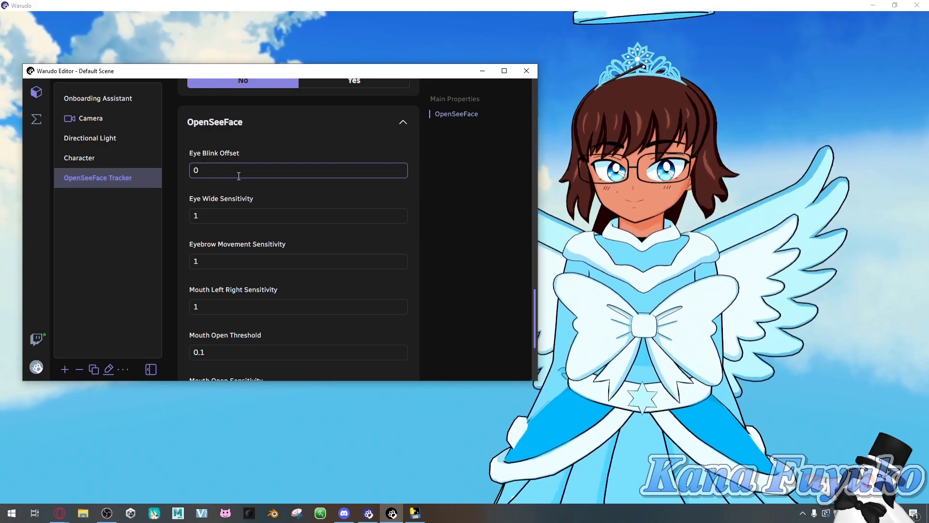
Try Mouth Funnel Sensitivity at 1.65 and reset it to its default
scroll(208, 160, down, 1)
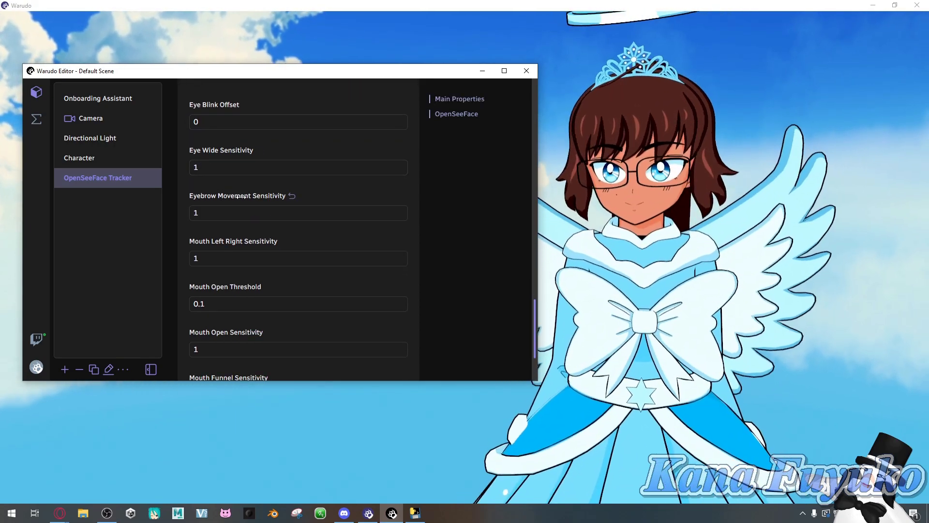
scroll(244, 199, down, 2)
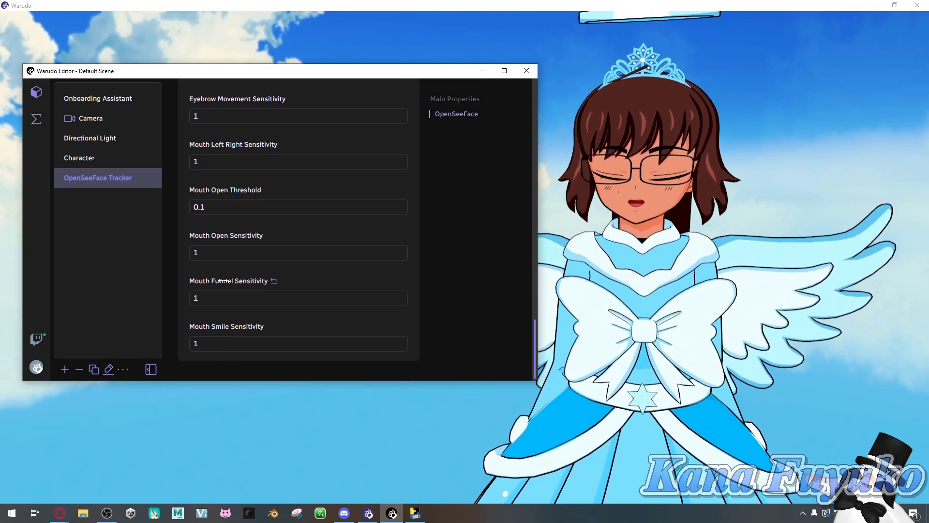
drag(233, 280, 233, 279)
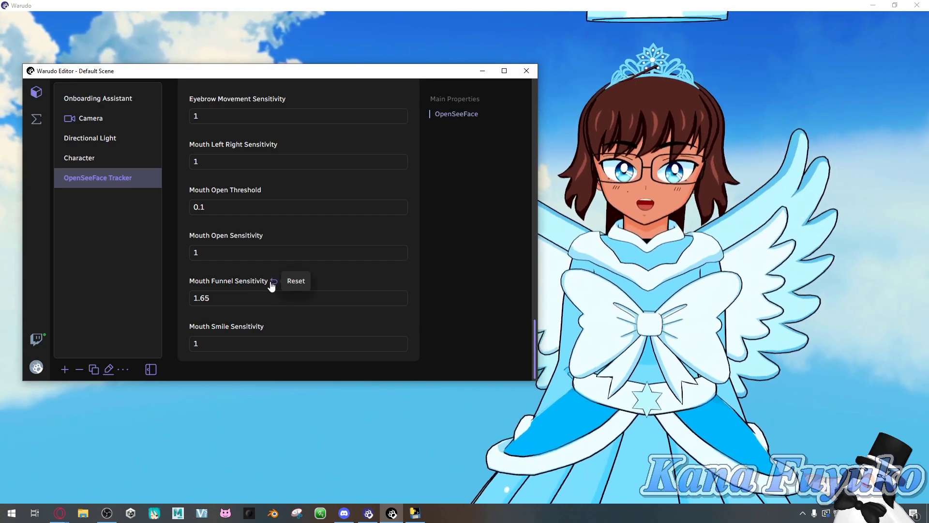
click(272, 281)
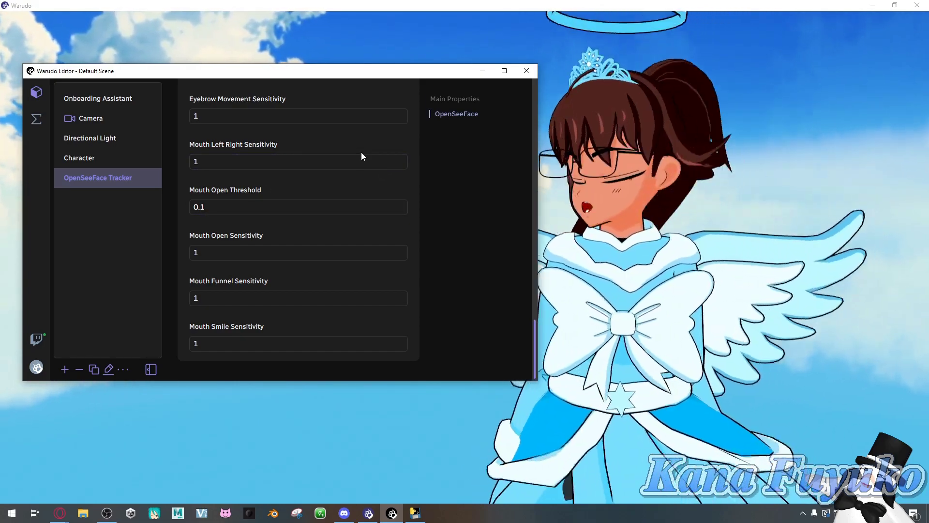
Look over all of the tracker's settings, from the OpenSeeFace sensitivities back to the character and input camera
scroll(242, 235, up, 4)
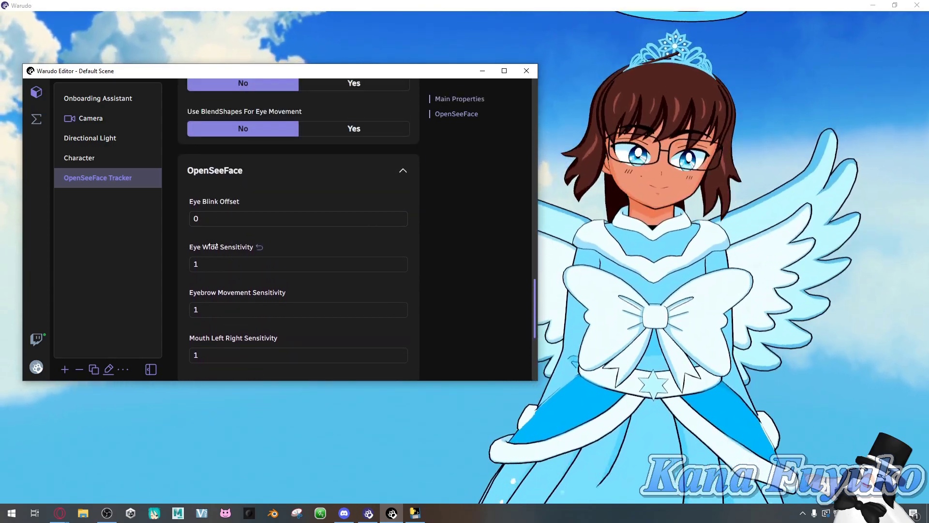
scroll(291, 252, down, 1)
scroll(291, 252, down, 2)
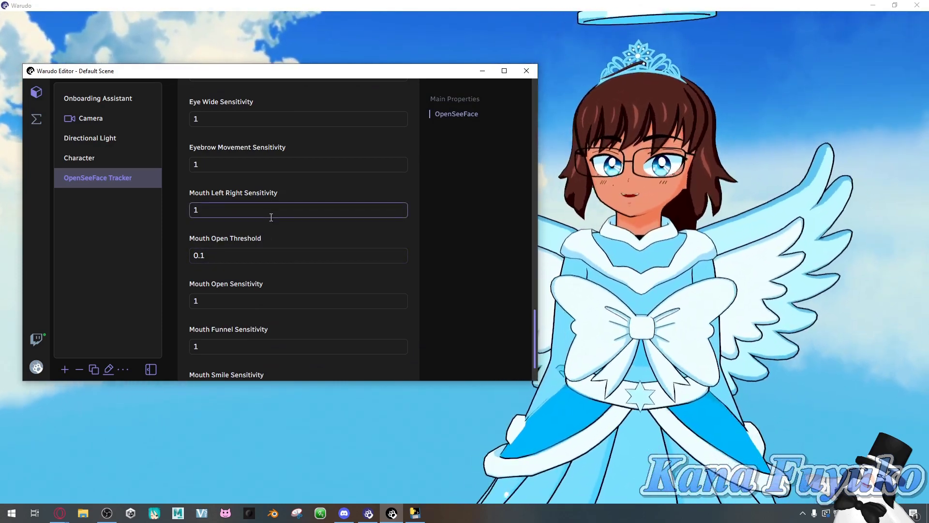
scroll(284, 246, down, 1)
scroll(339, 194, up, 10)
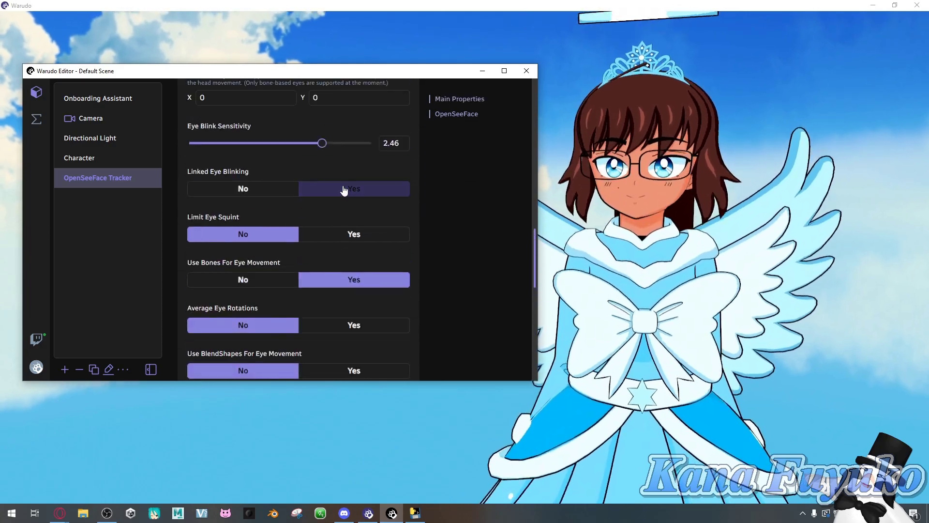
scroll(343, 191, up, 3)
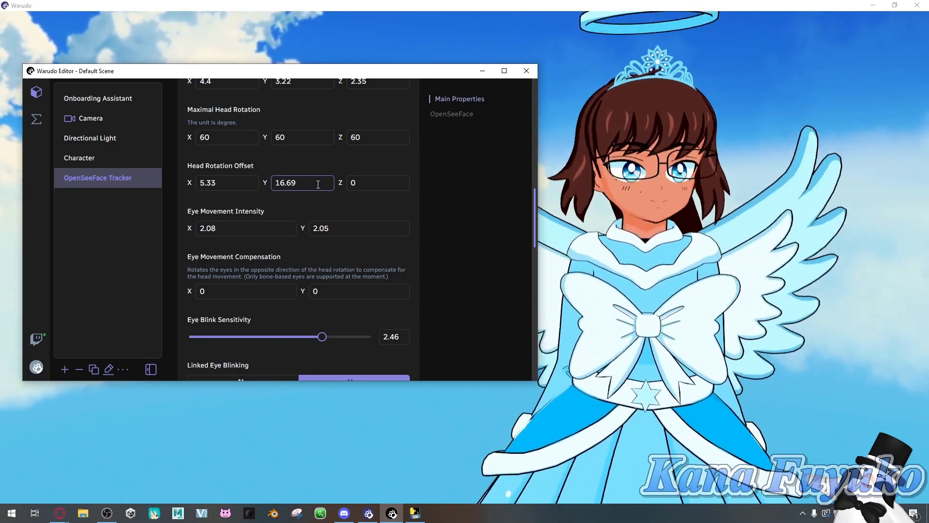
scroll(318, 184, up, 12)
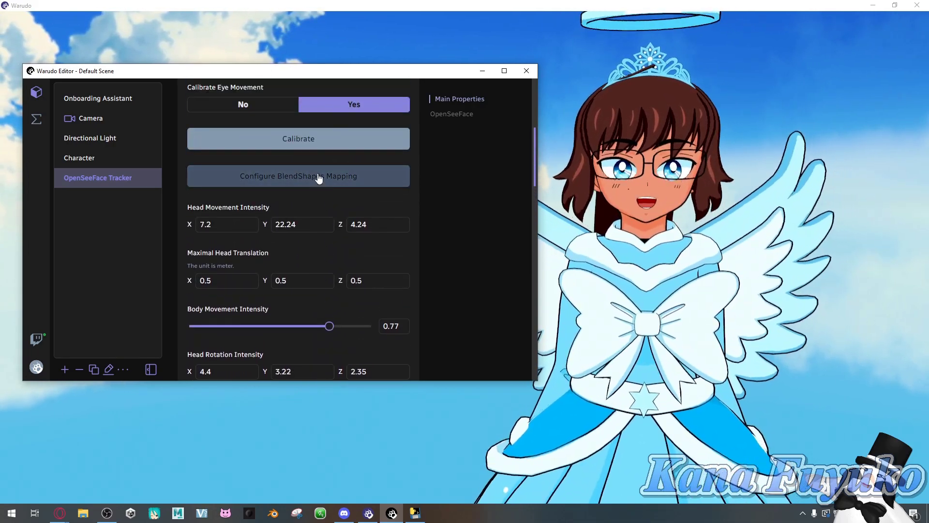
scroll(320, 167, up, 2)
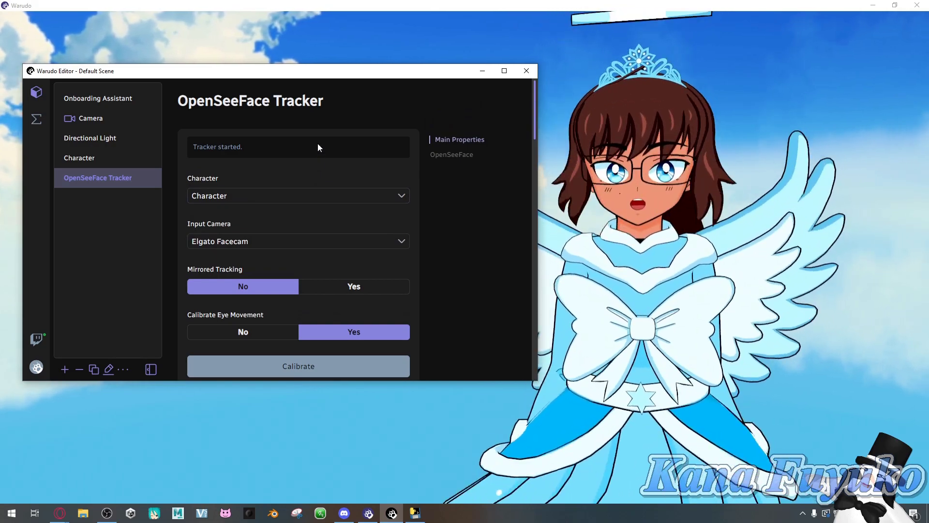
In the Face Tracking - OpenSeeFace blueprint, set the Smooth Position node's Smooth Time to 1.25
mouse_move(362, 76)
mouse_down()
mouse_move(340, 96)
mouse_move(351, 78)
mouse_up()
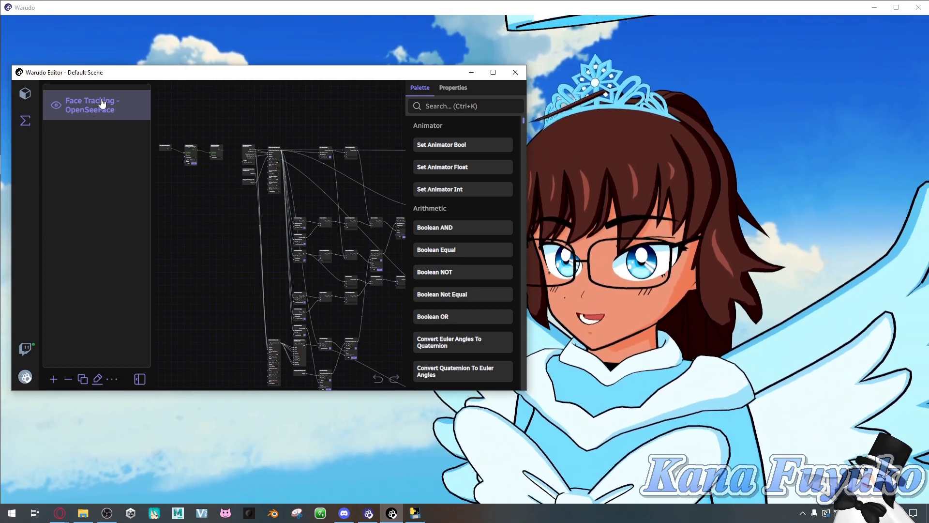
drag(392, 342, 289, 272)
scroll(289, 272, up, 10)
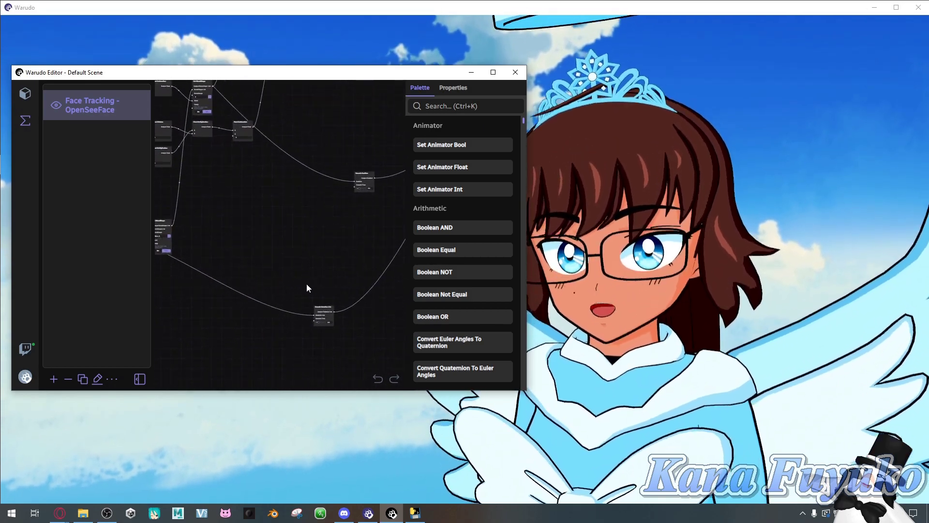
scroll(310, 269, down, 6)
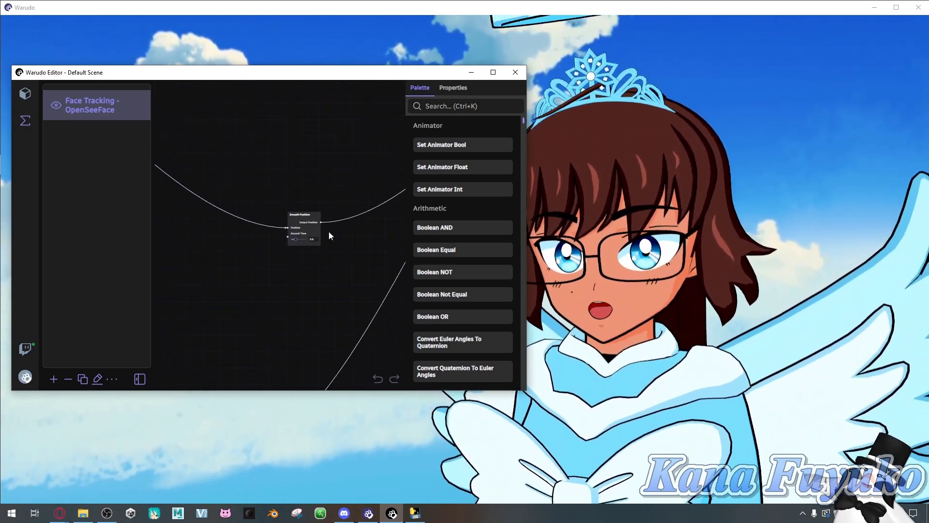
scroll(236, 297, down, 2)
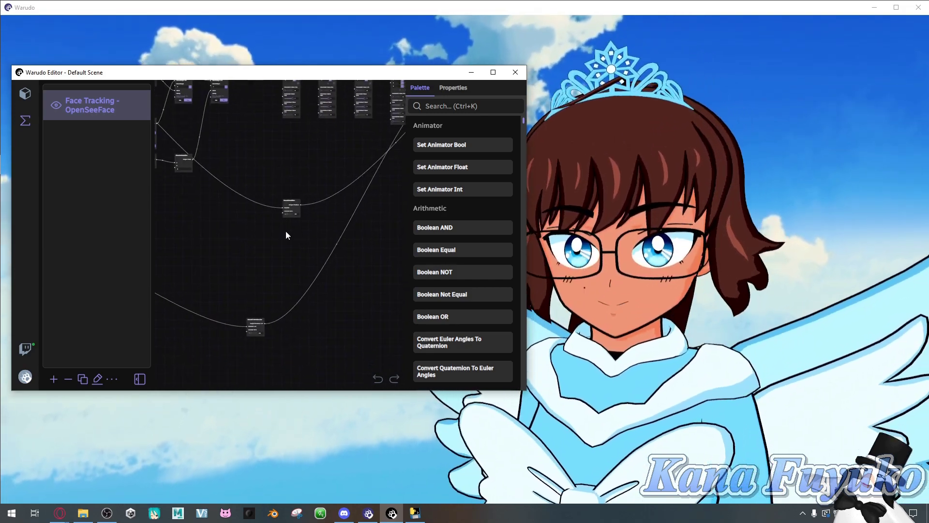
scroll(264, 213, up, 8)
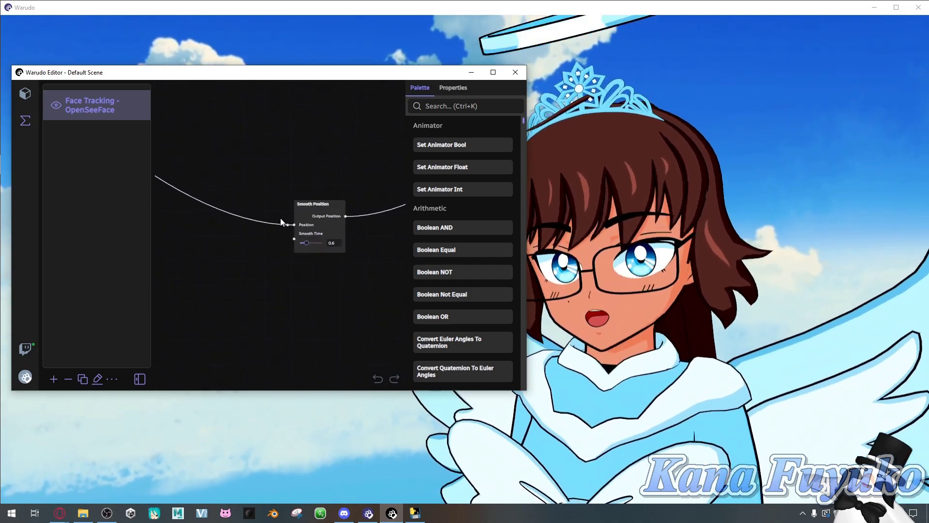
drag(315, 249, 308, 267)
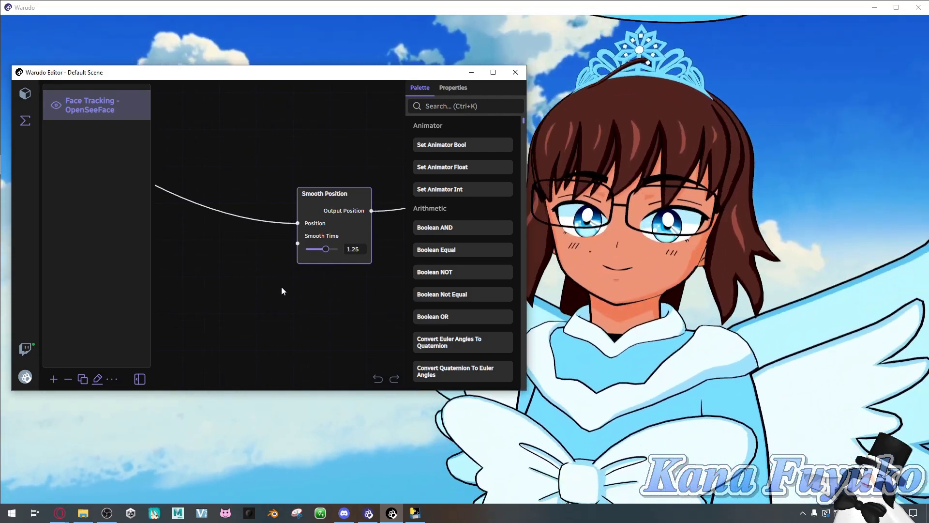
Set the Smooth Time of the Smooth Rotation List node below Smooth Position to 1.05
scroll(260, 296, down, 3)
drag(245, 317, 299, 103)
scroll(294, 253, up, 4)
drag(307, 221, 311, 237)
scroll(266, 239, down, 5)
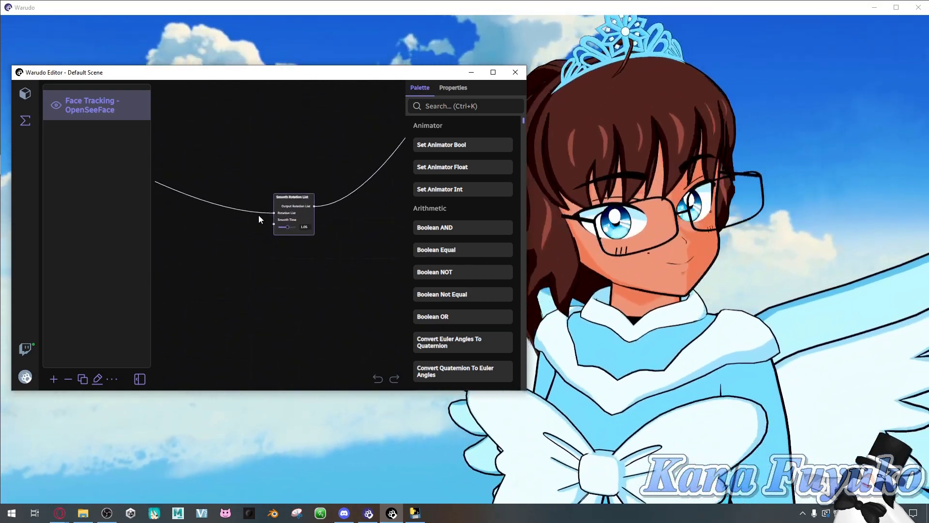
Try a Smooth Time of 1.64 on the Smooth BlendShape List node feeding Generate Idle Head Animation, and set it to 0
scroll(236, 278, down, 6)
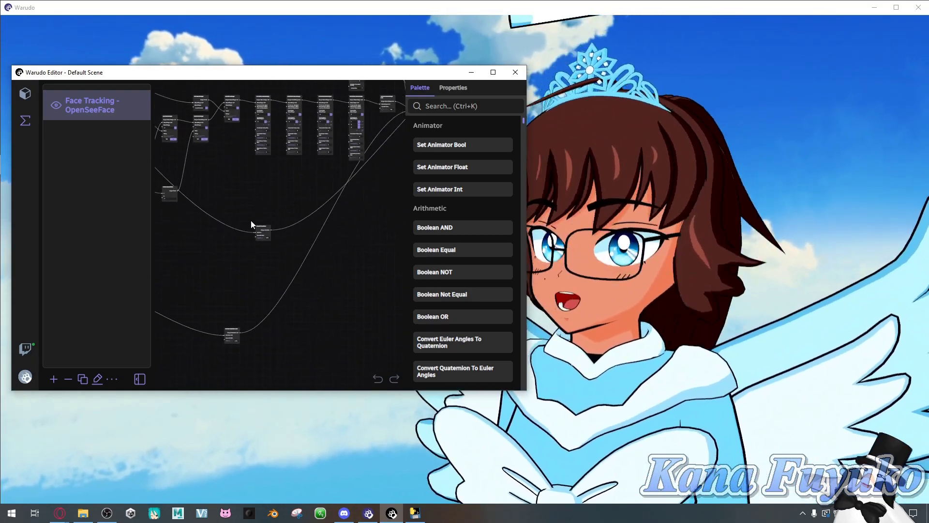
scroll(257, 242, up, 6)
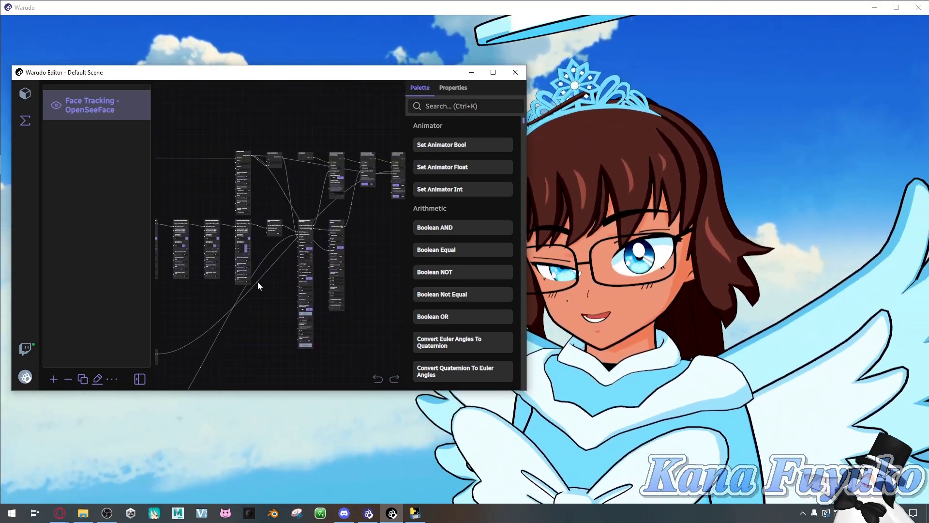
scroll(279, 245, up, 5)
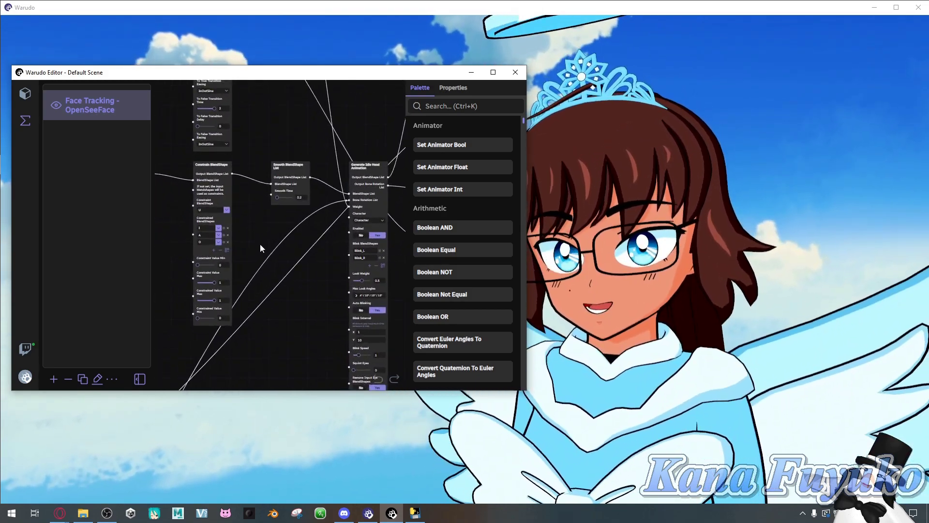
scroll(257, 199, up, 4)
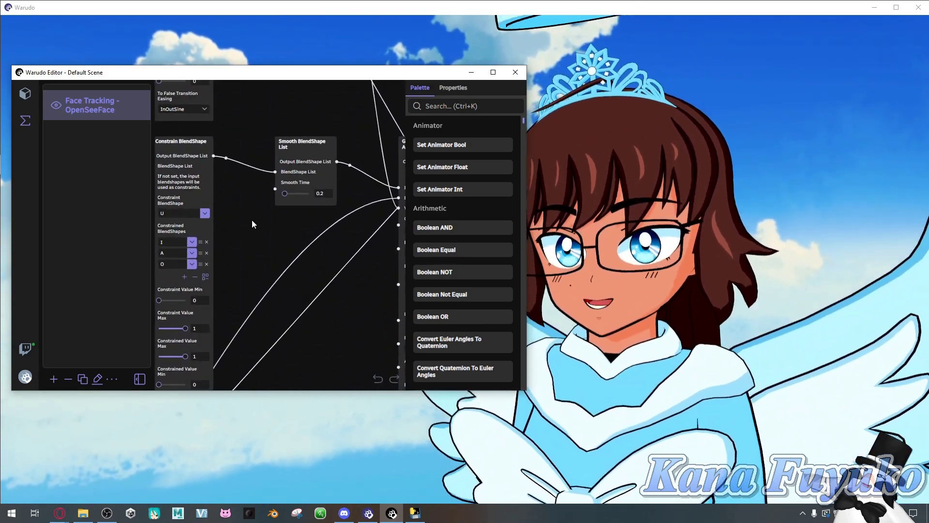
scroll(242, 231, up, 3)
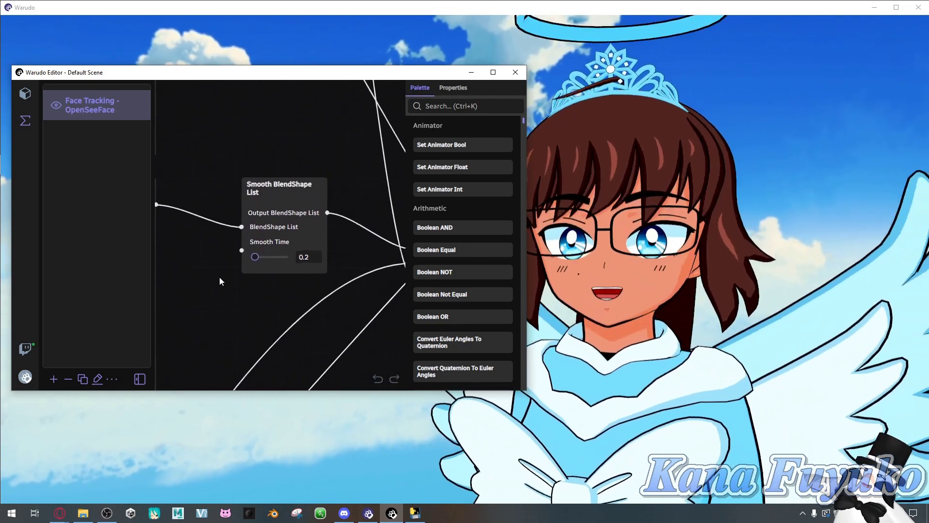
drag(254, 256, 288, 272)
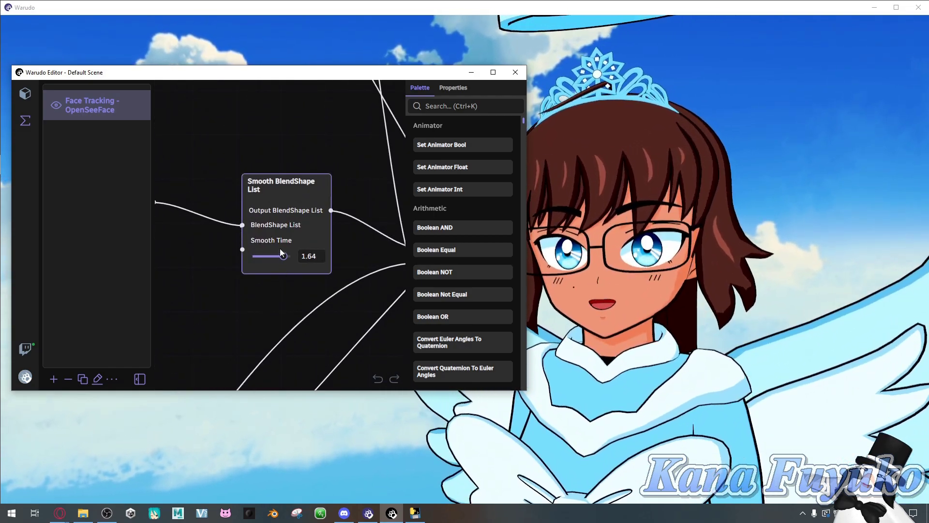
drag(262, 266, 247, 262)
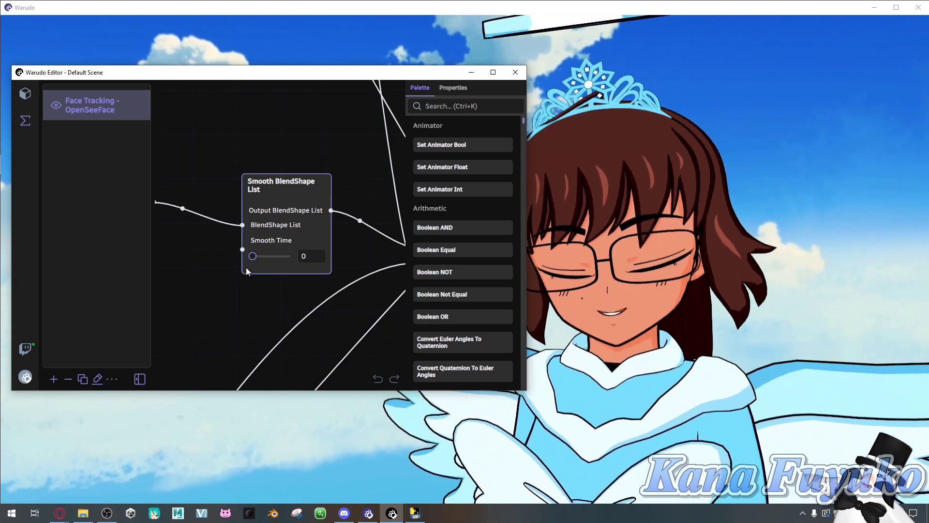
scroll(237, 287, down, 5)
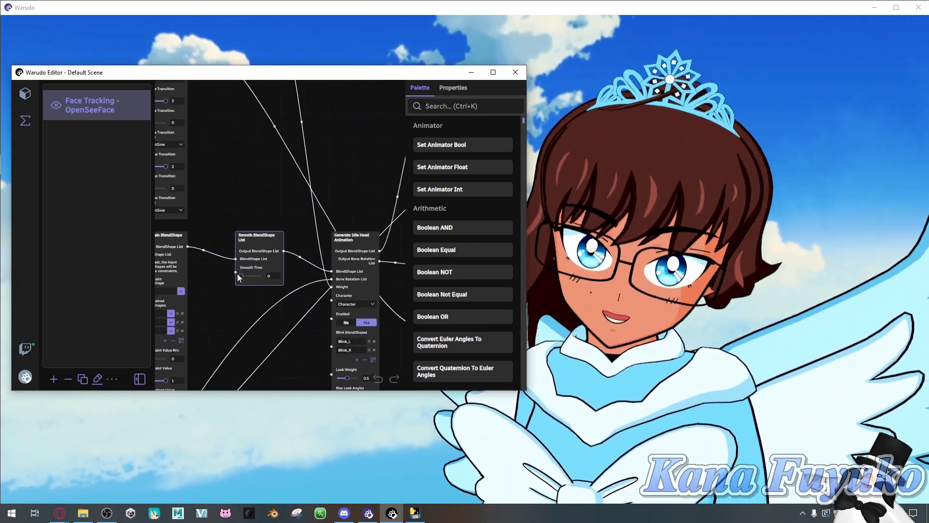
scroll(230, 282, down, 3)
drag(236, 299, 280, 257)
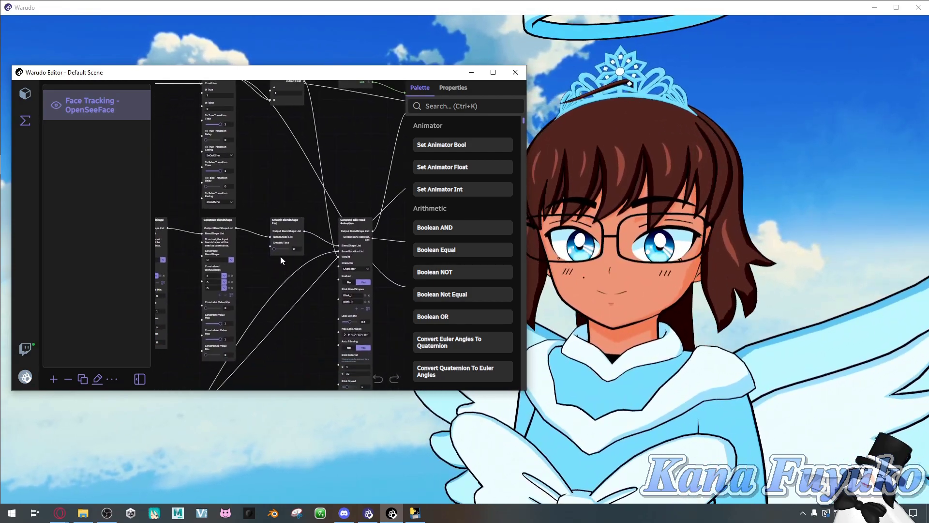
scroll(272, 271, down, 2)
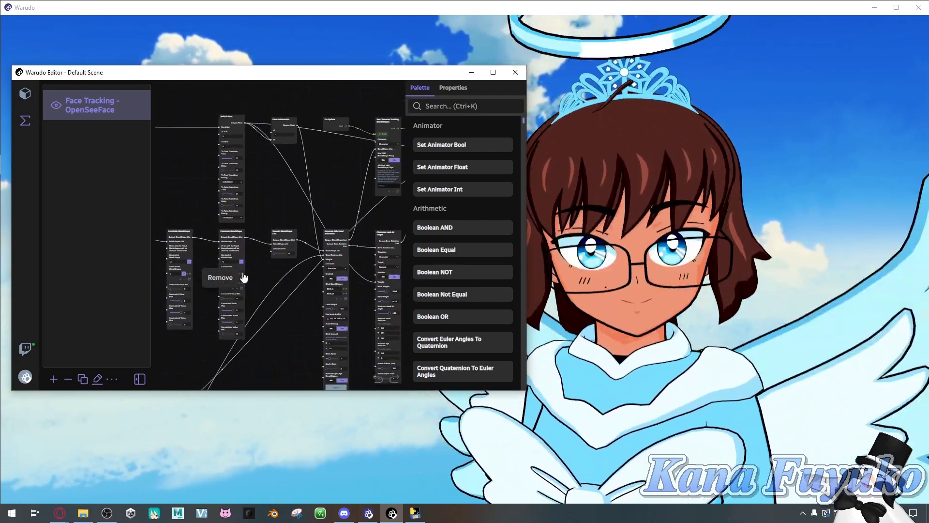